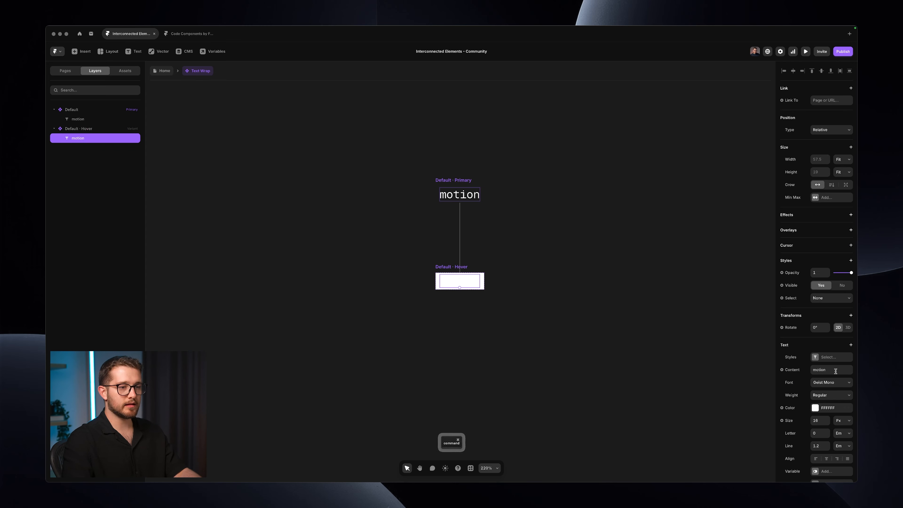
Step: Set the text colour of the hover variant's "motion" text to black
click(824, 408)
click(712, 328)
click(515, 433)
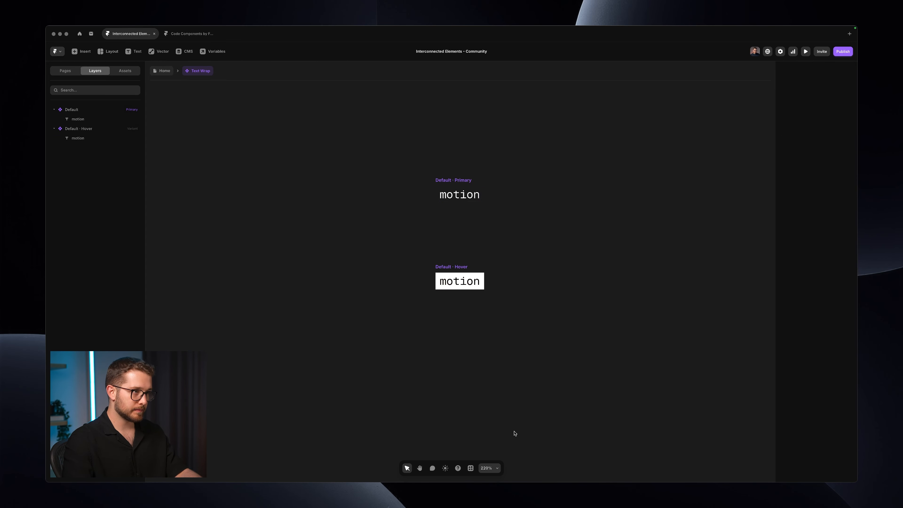
Step: Change the primary variant's transition to an Ease Out ease with a time of 0.3
click(443, 181)
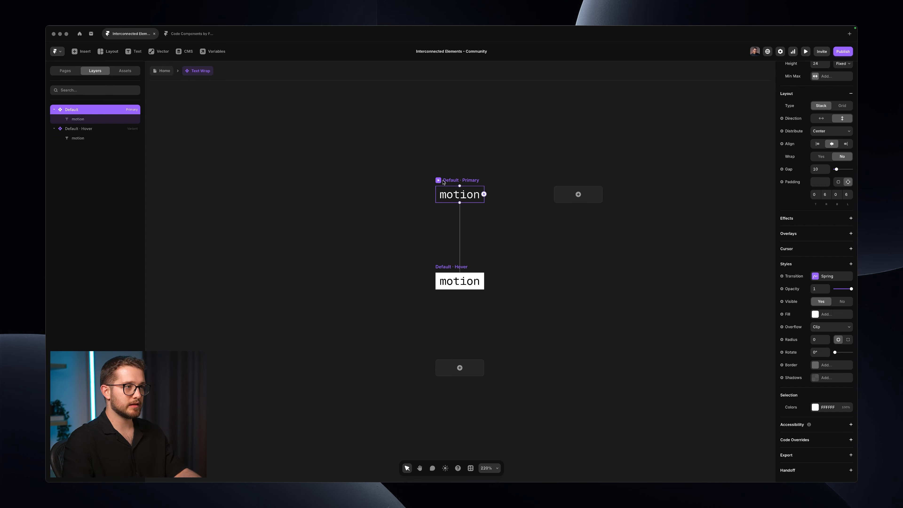
click(832, 276)
click(729, 289)
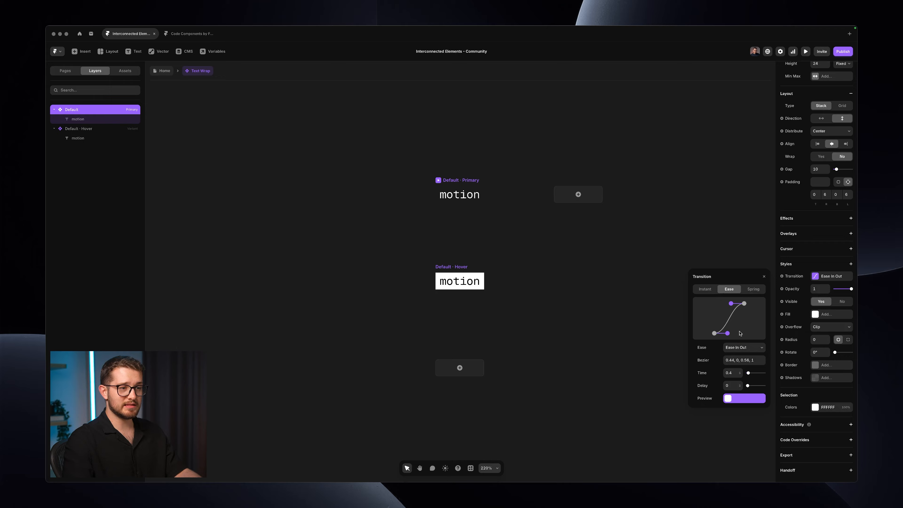
click(741, 348)
click(736, 355)
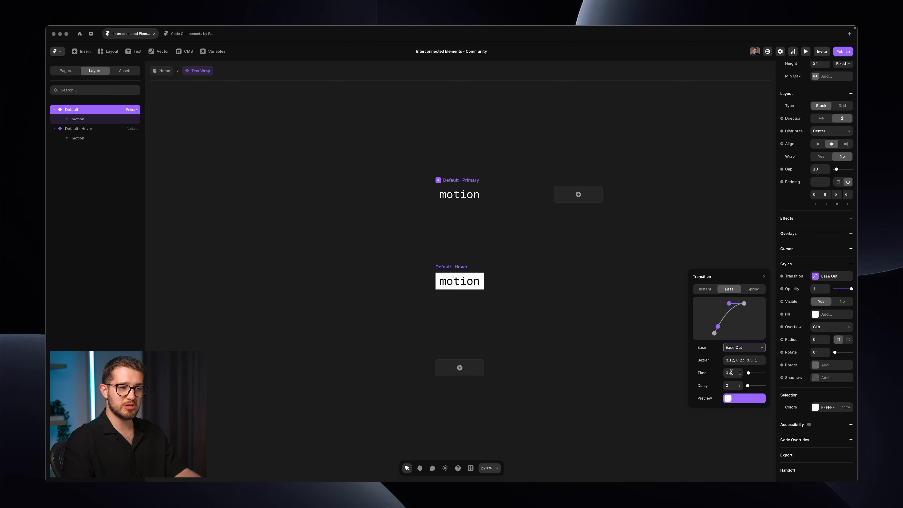
click(728, 373)
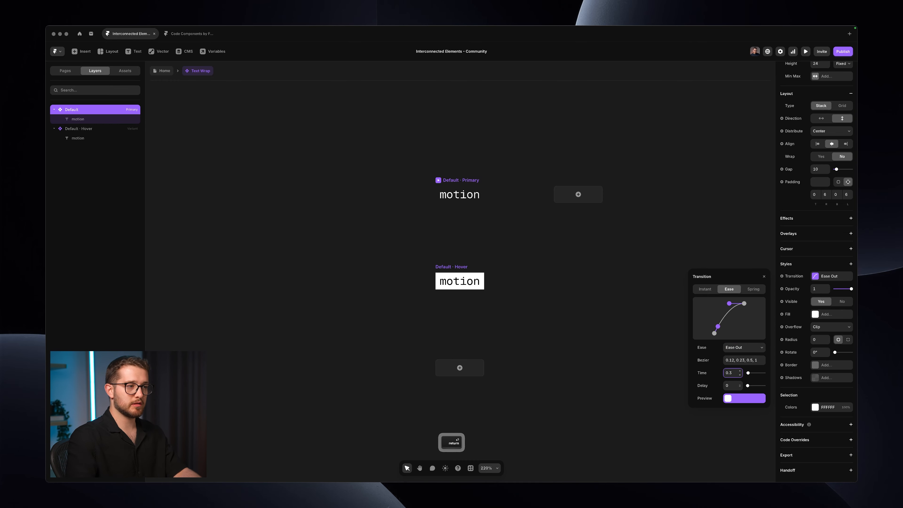
key(Escape)
Step: Preview the Text Wrap component's hover effect, first on its own and again on the home page
key(super+p)
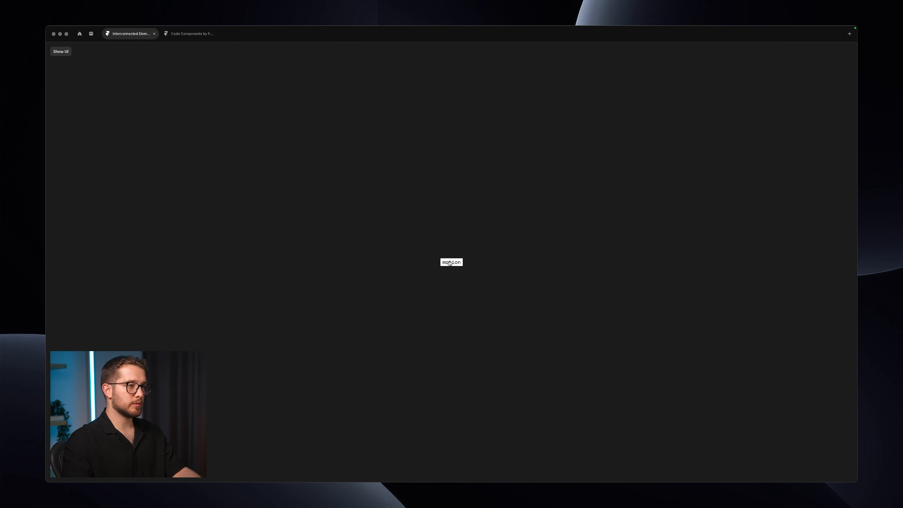
key(Escape)
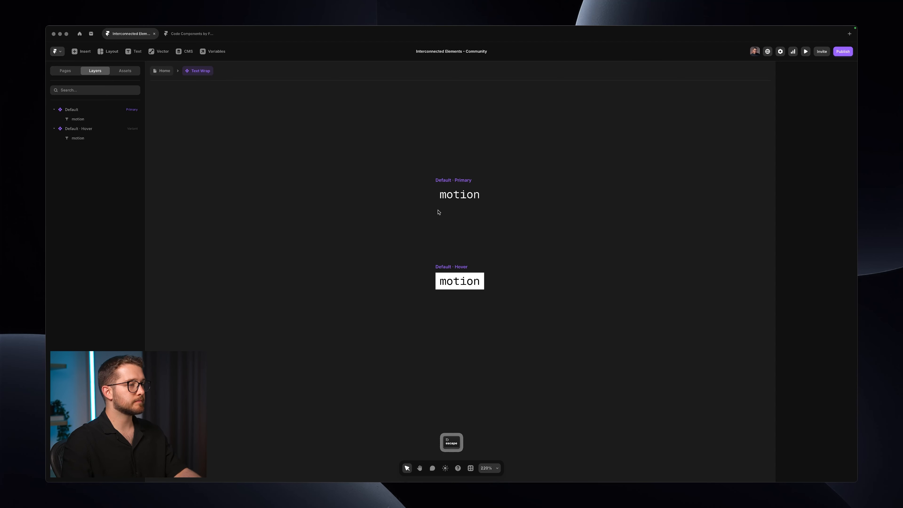
click(164, 71)
click(349, 174)
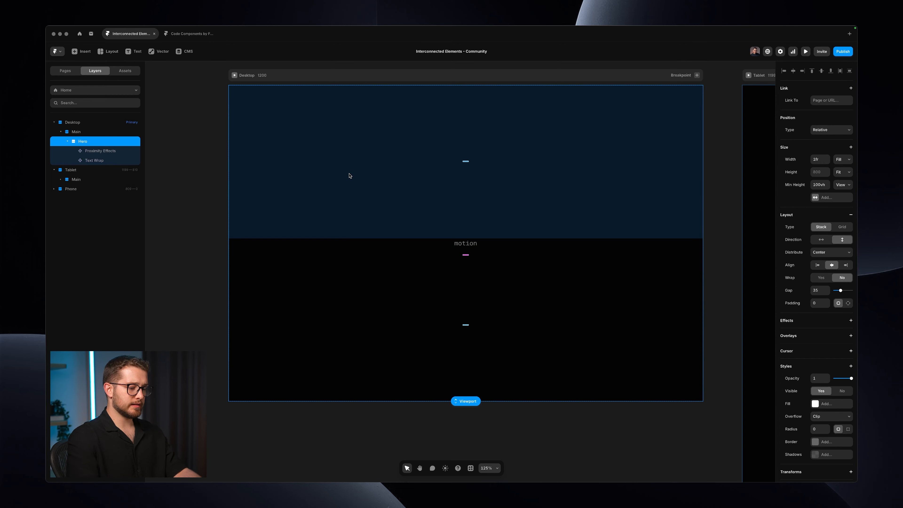
key(super+p)
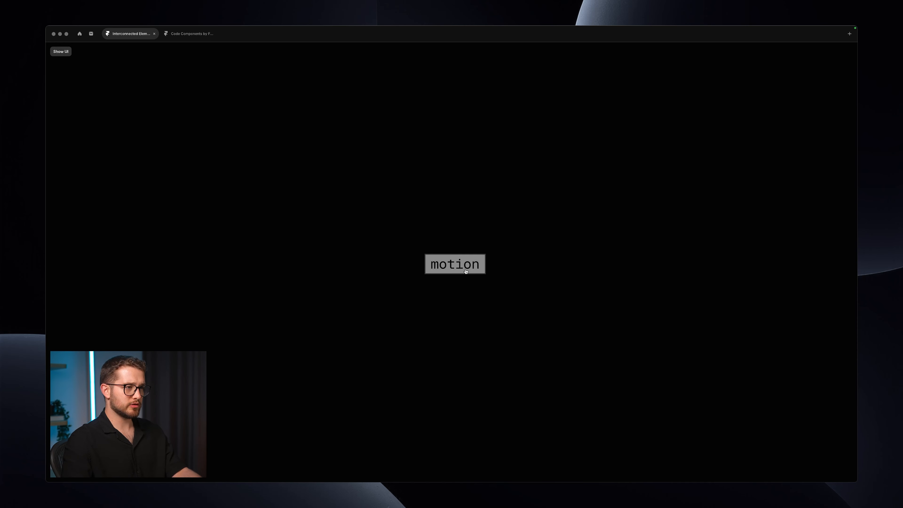
key(Escape)
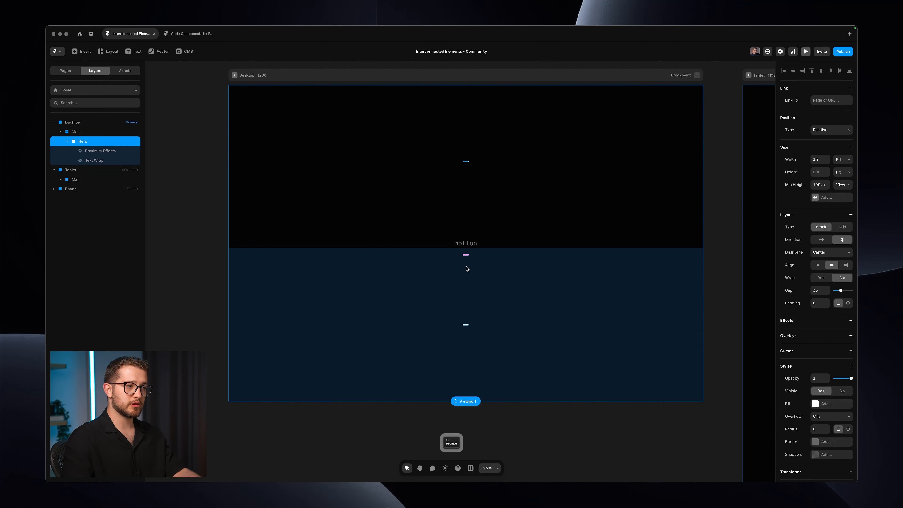
Step: Set the Proximity Effects mode to Components and preview the home page
click(109, 160)
click(100, 150)
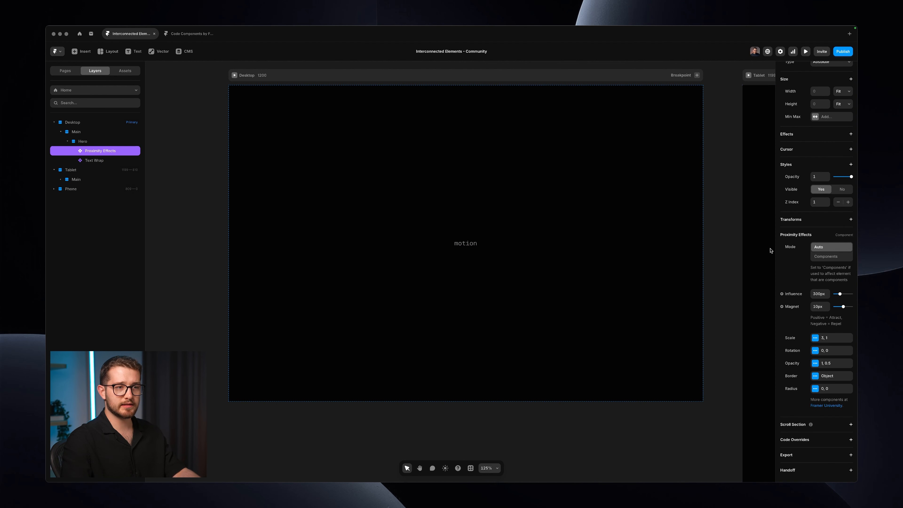
click(820, 257)
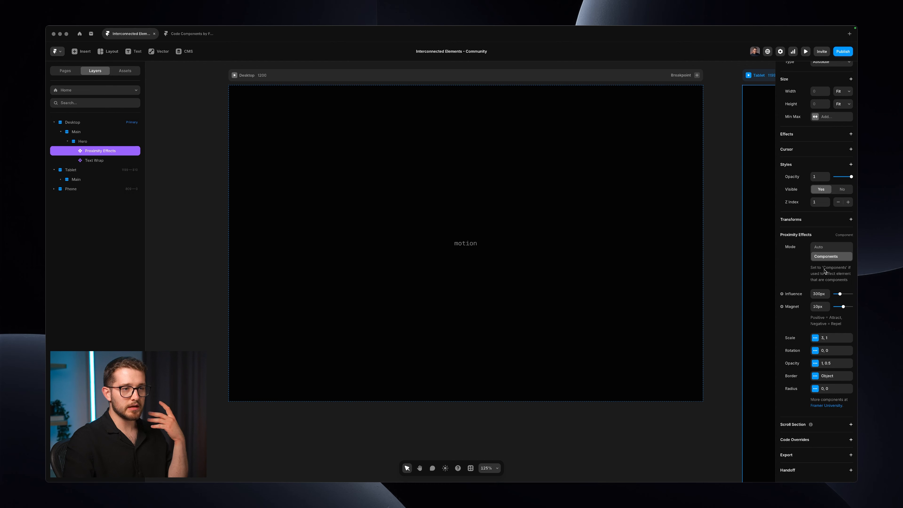
click(474, 246)
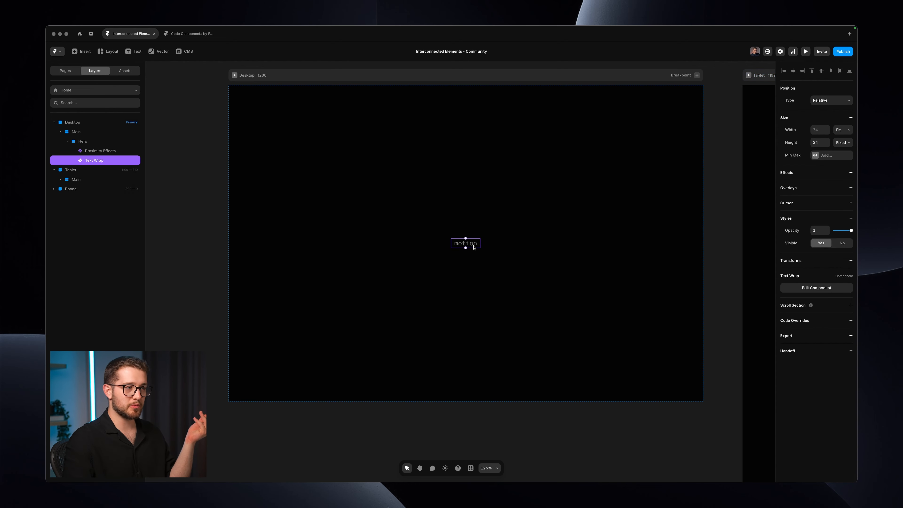
key(super+p)
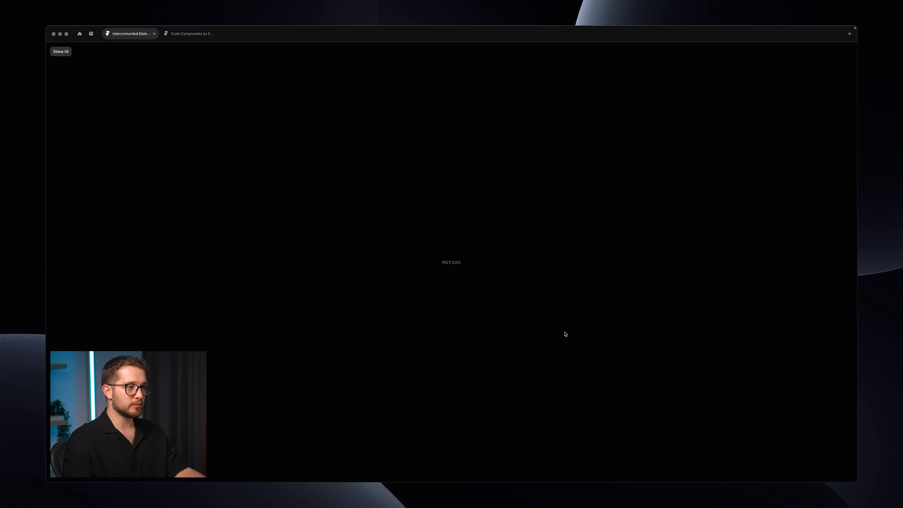
key(super+backslash)
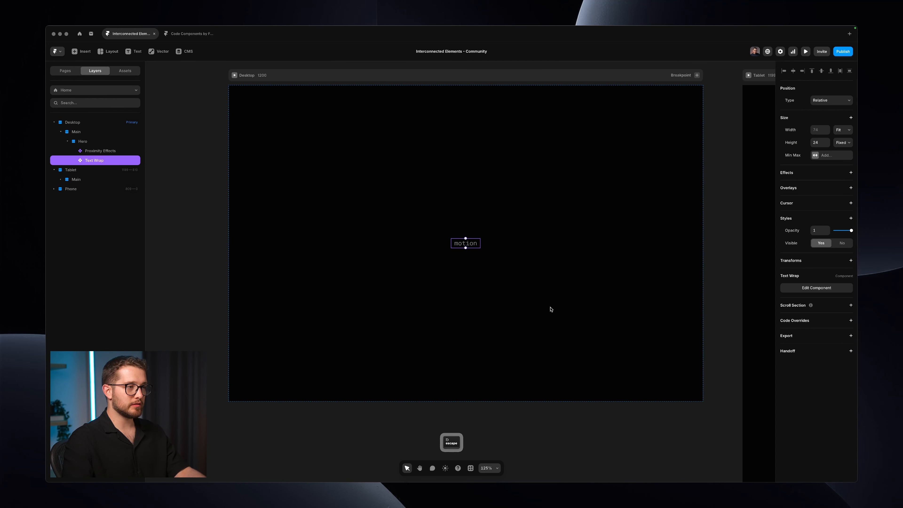
Step: In the Text Wrap component, create a variable named Label for the content of the primary variant's text
click(101, 151)
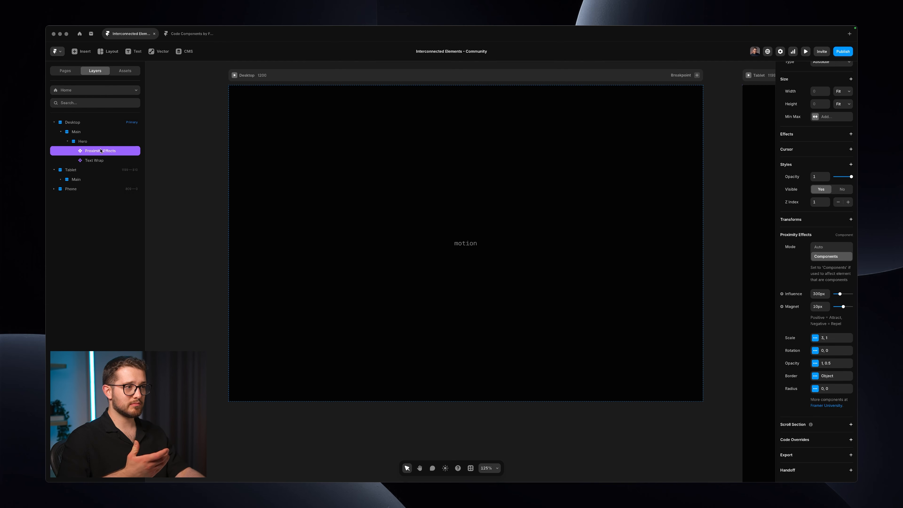
click(101, 159)
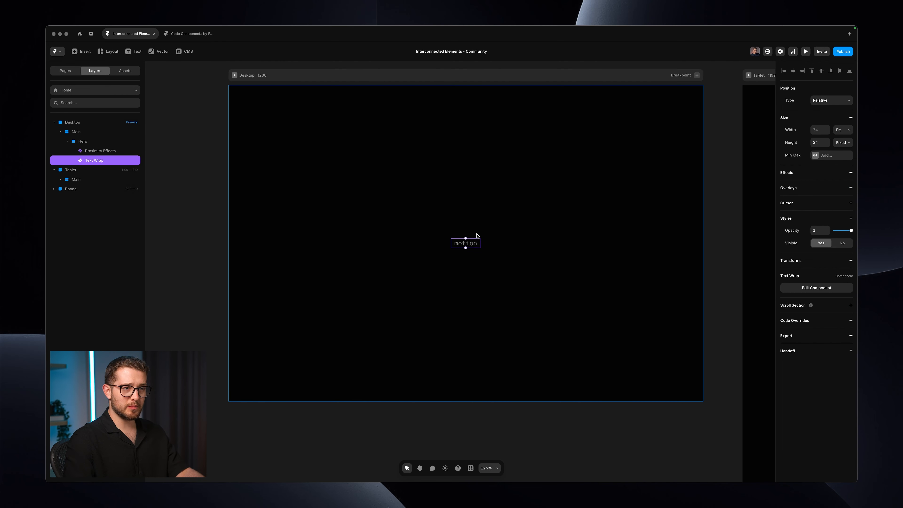
double_click(464, 243)
super+click(458, 272)
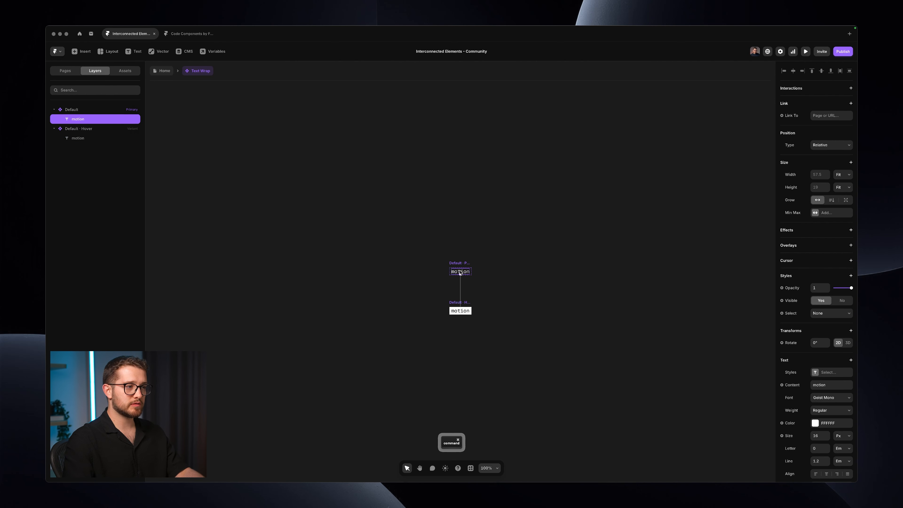
scroll(459, 272, up, 5)
click(781, 385)
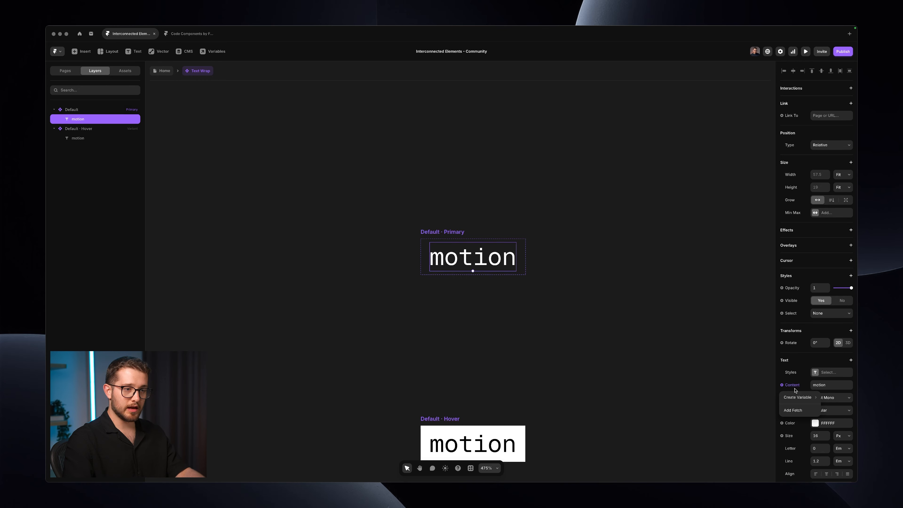
mouse_move(802, 399)
click(753, 397)
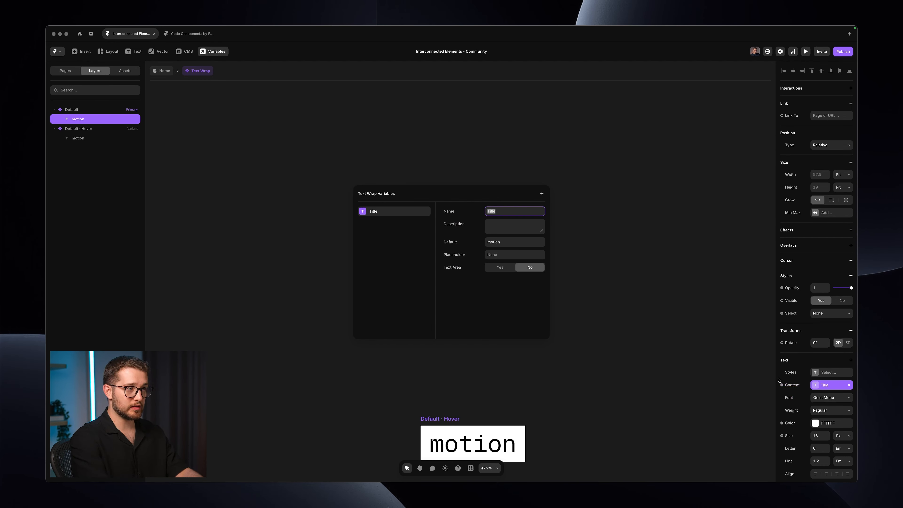
text(Label)
key(Return)
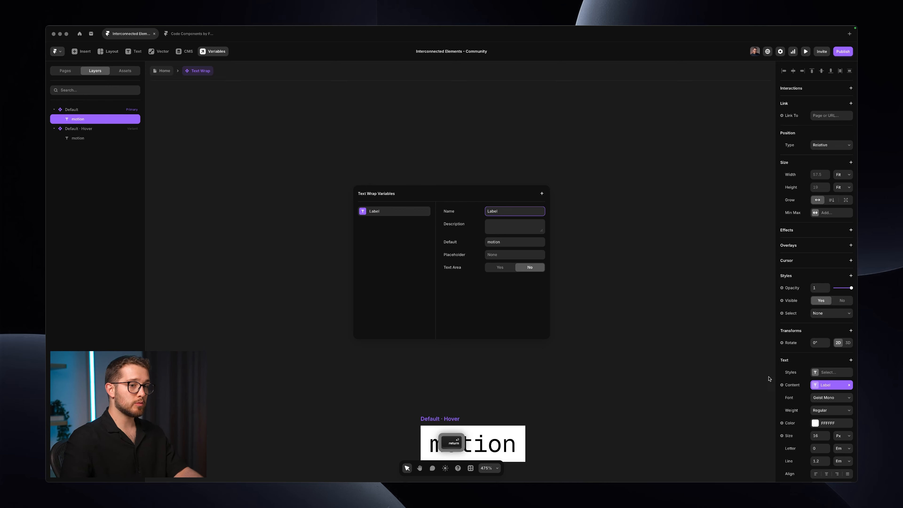
click(684, 334)
Step: Return to the home page, duplicate the "motion" Text Wrap instance and set the copy's label to "cloud"
click(160, 72)
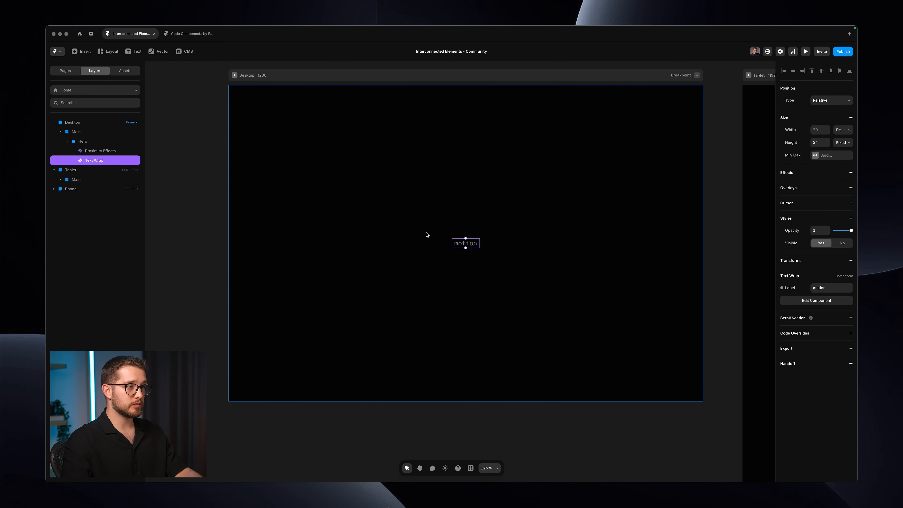
key(super+d)
key(super+Tab)
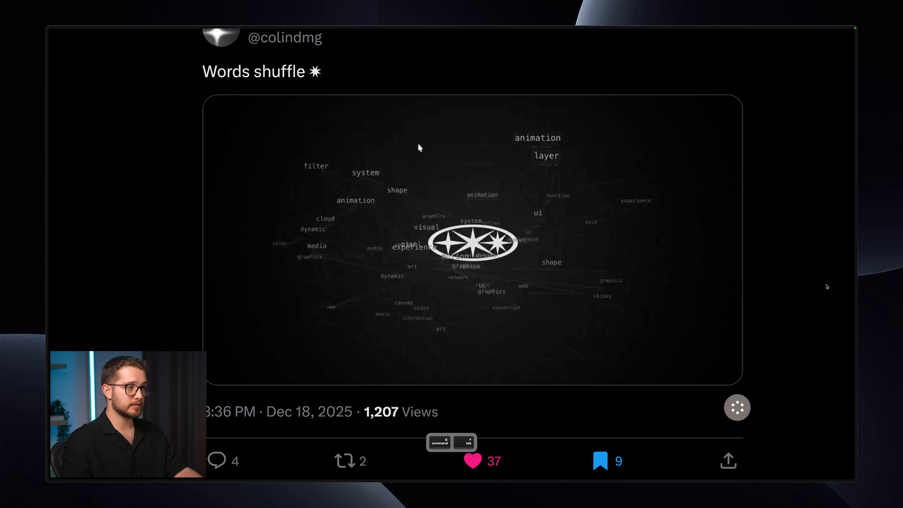
key(super+Tab)
text(cloud)
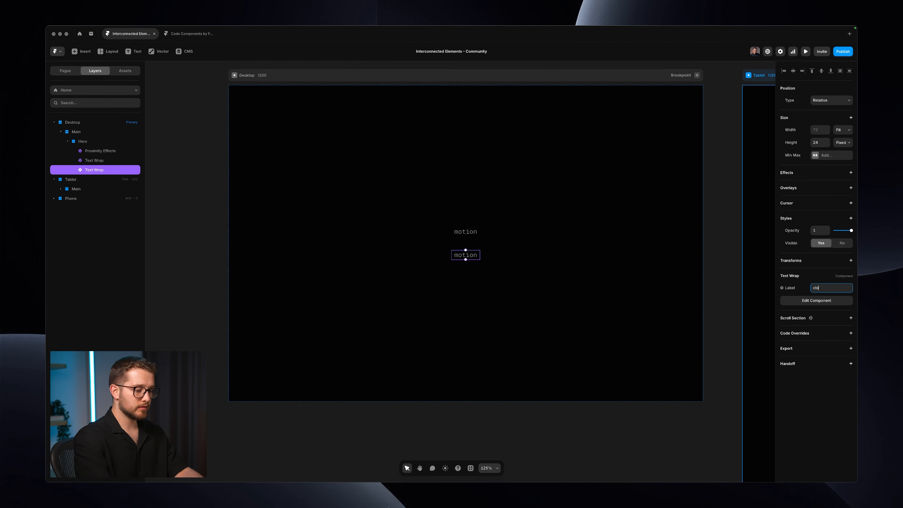
key(Return)
Step: Preview the proximity and hover effects on the "motion" and "cloud" words
click(620, 266)
key(super+backslash)
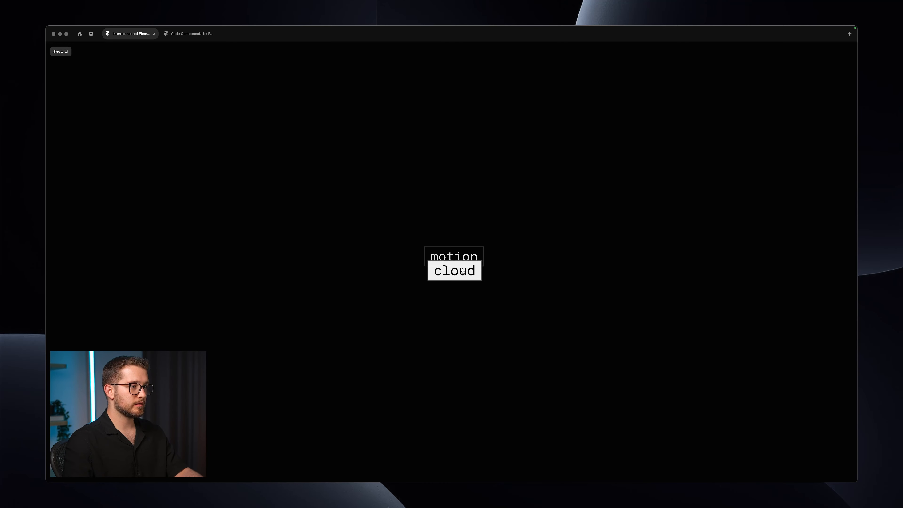
key(Escape)
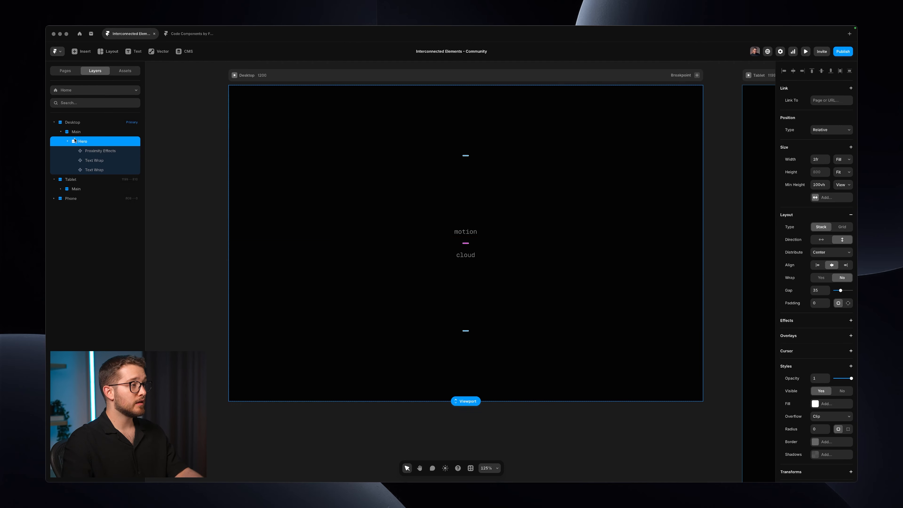
Step: Duplicate the "cloud" Text Wrap instance twice within the Hero stack
click(101, 158)
click(105, 168)
key(super+d)
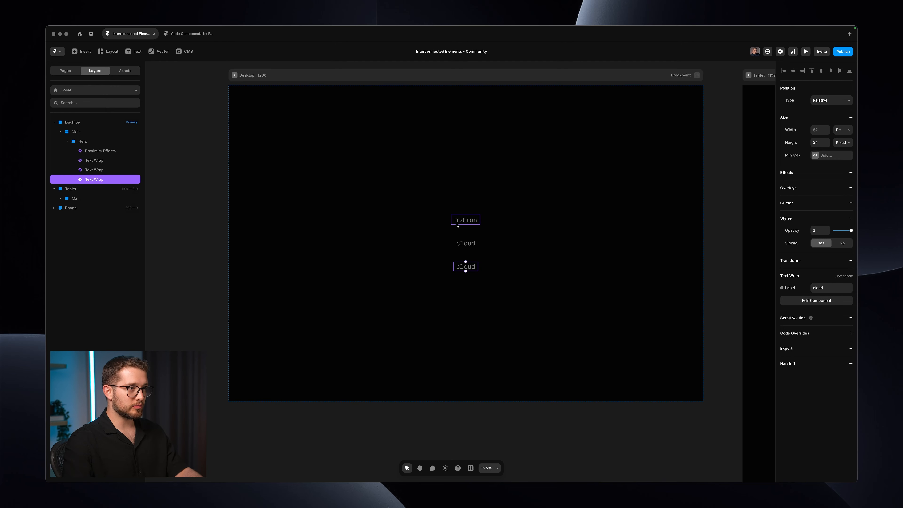
key(super+d)
Step: Set the label of the third Text Wrap instance to "framer" in lowercase
click(468, 256)
key(Return)
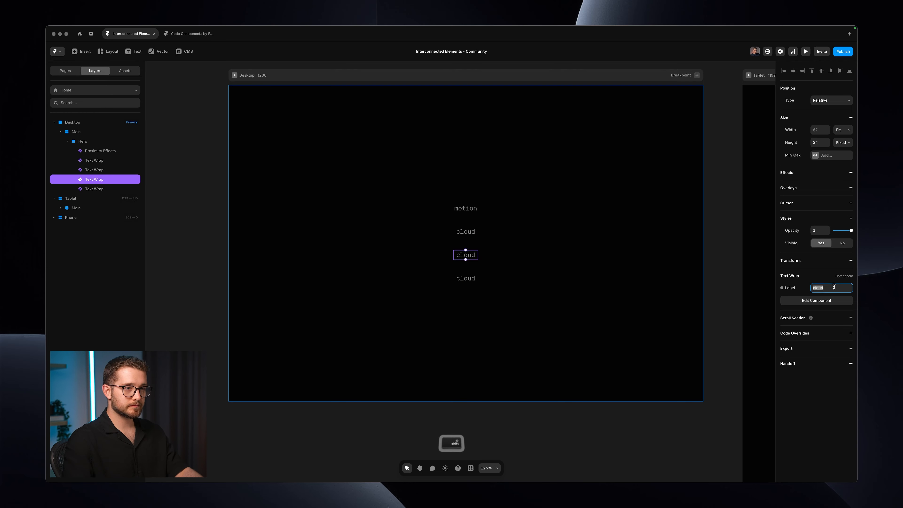
text(Framer)
key(Return)
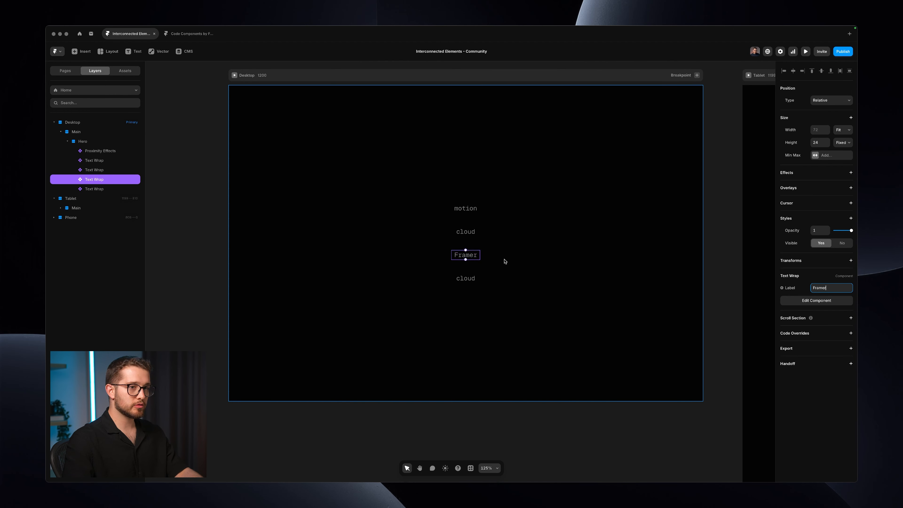
key(super+a)
text(framer)
key(Return)
Step: Set the label of the last Text Wrap instance to "web" and preview the page with all four words
click(465, 278)
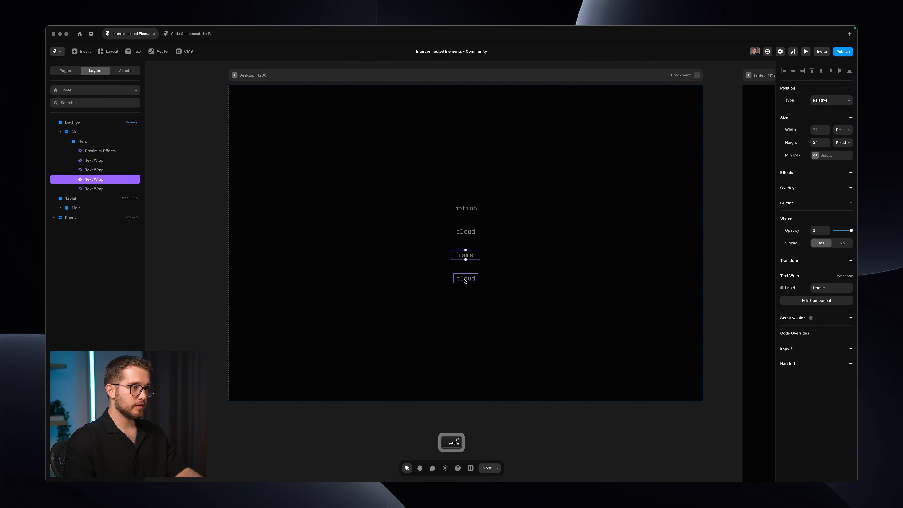
key(super+Tab)
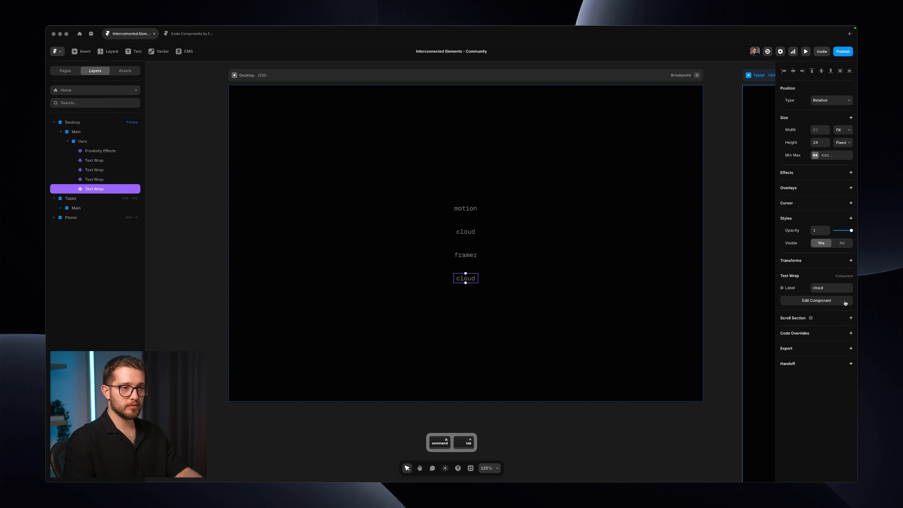
key(Return)
text(web)
key(Return)
key(super+backslash)
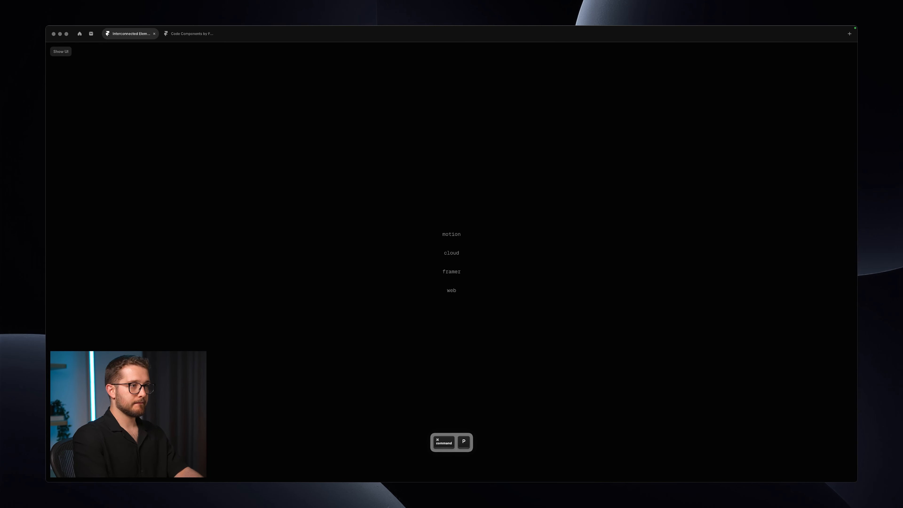
key(super+backslash)
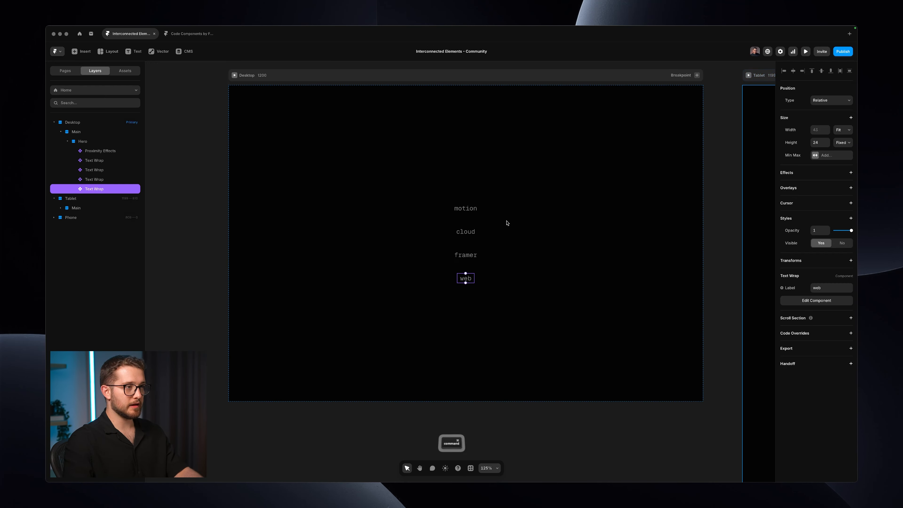
Step: Paste the Line Connections component into the Hero stack directly after Proximity Effects and set its position type to Absolute
key(super+Tab)
key(super+Tab)
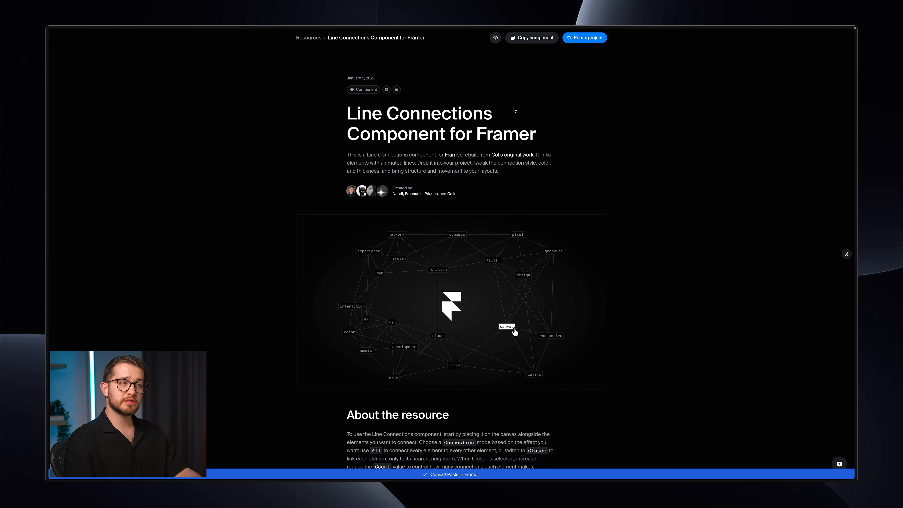
key(super+Tab)
click(552, 237)
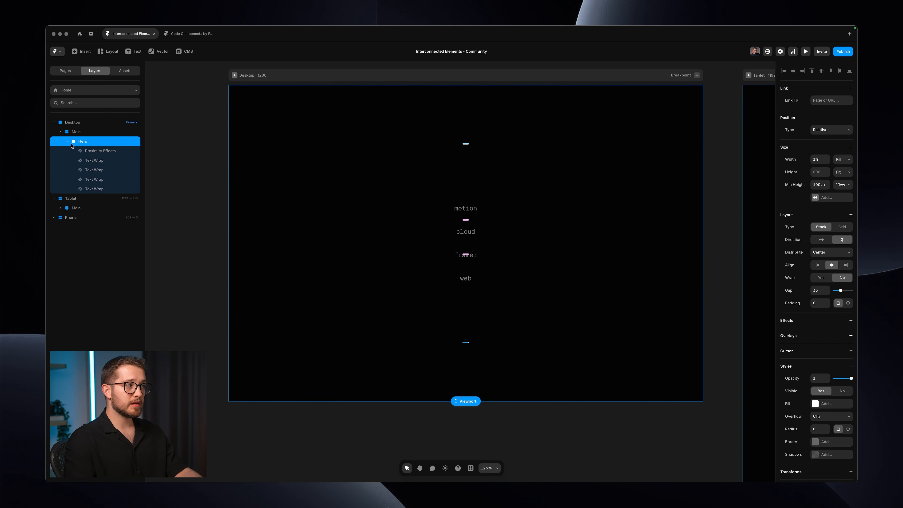
key(super+v)
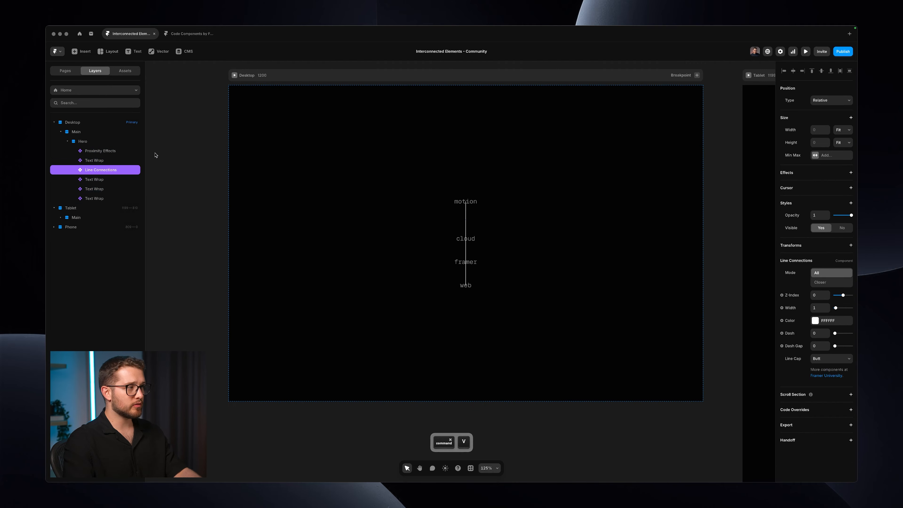
drag(115, 168, 114, 157)
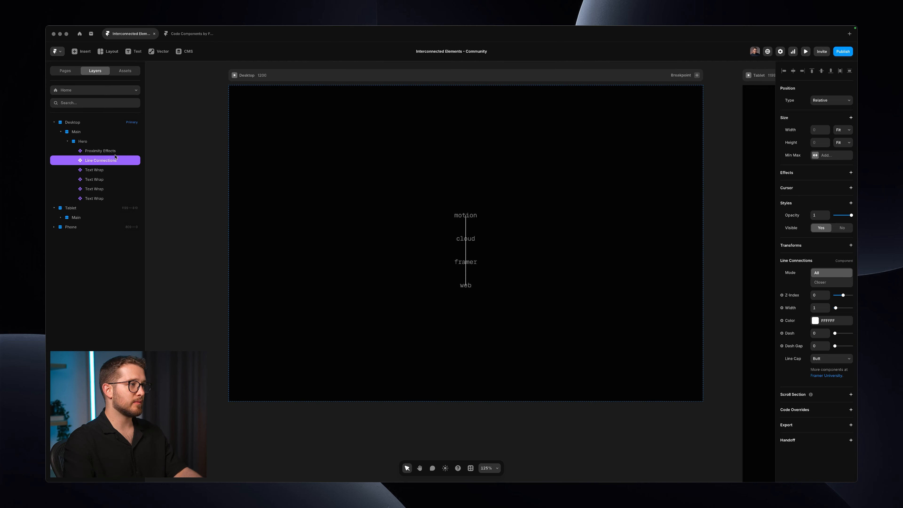
click(832, 99)
click(833, 93)
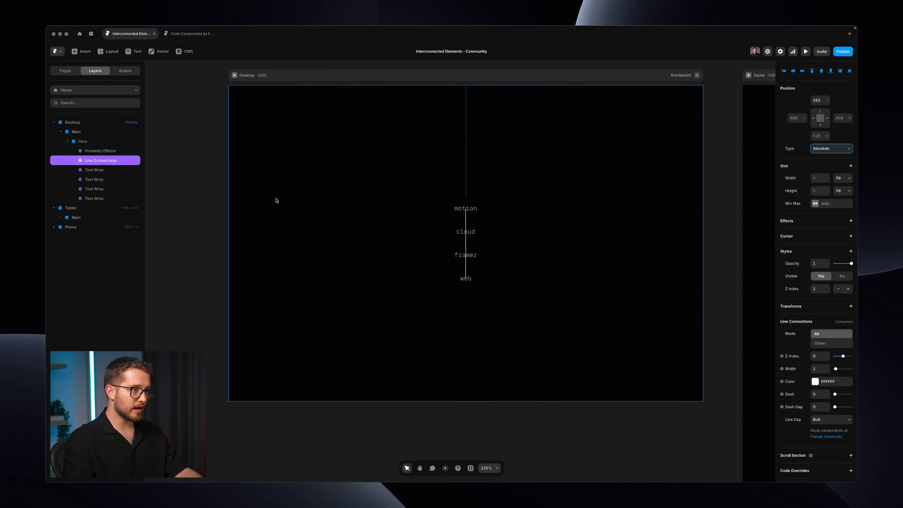
Step: Review the Hero stack's layers: Proximity Effects, Line Connections and each Text Wrap instance
click(97, 142)
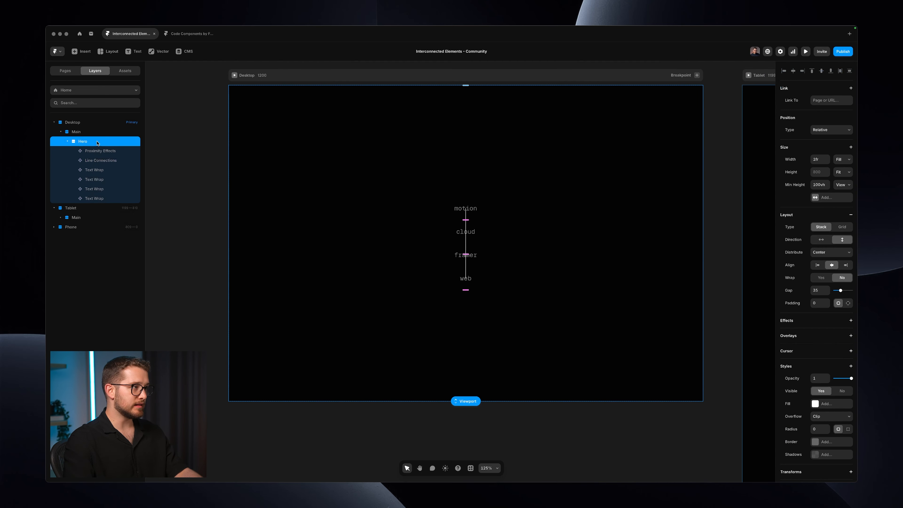
click(102, 150)
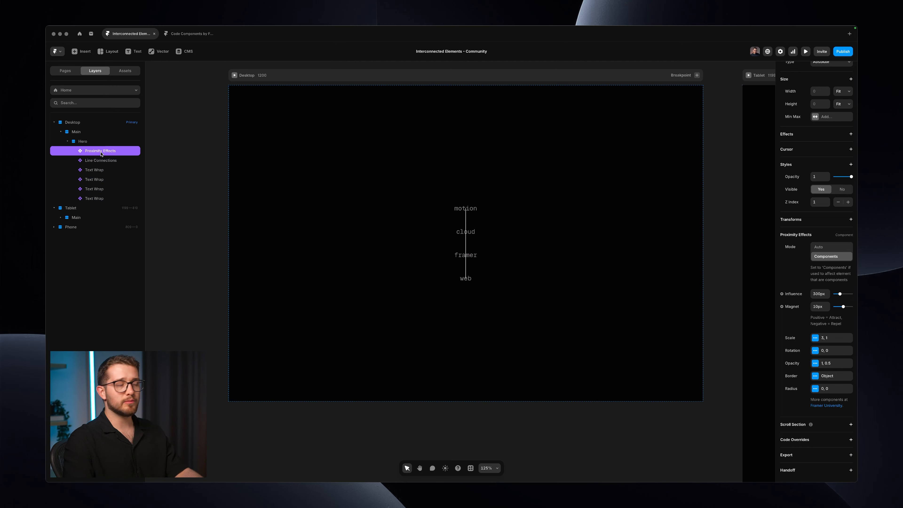
click(106, 161)
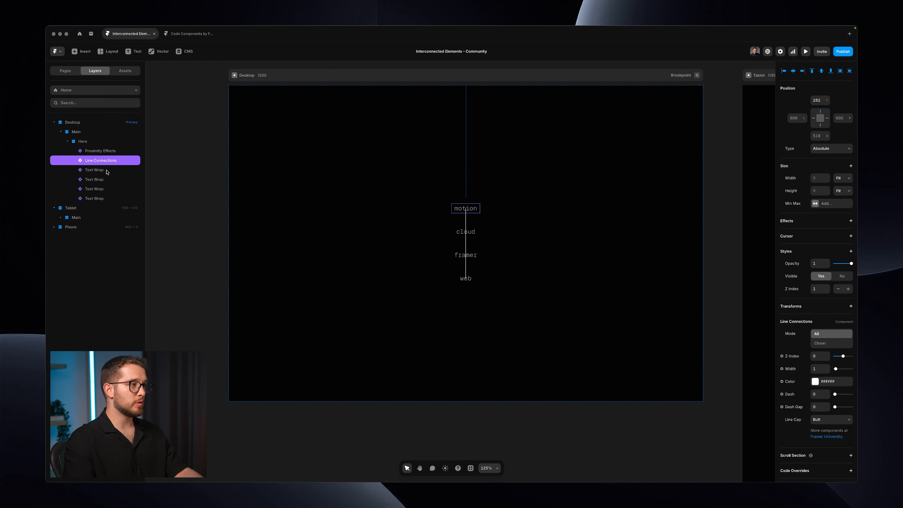
click(107, 171)
click(107, 180)
click(107, 189)
click(107, 199)
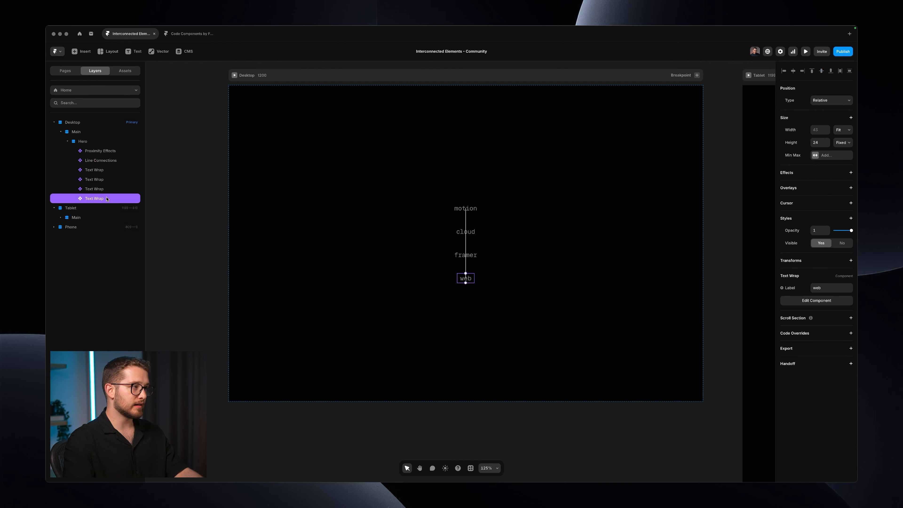
click(108, 162)
Step: Set the position type of all four Text Wrap instances to Absolute at once
click(466, 208)
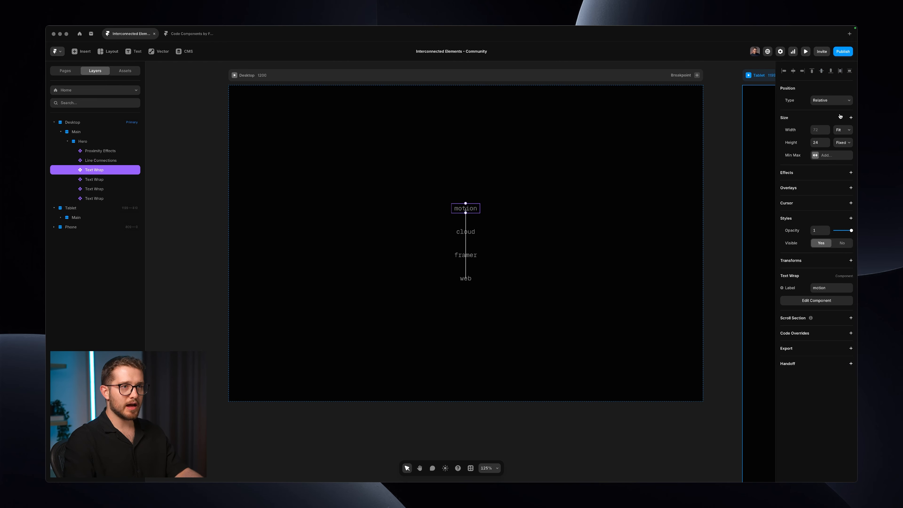
click(844, 103)
click(132, 179)
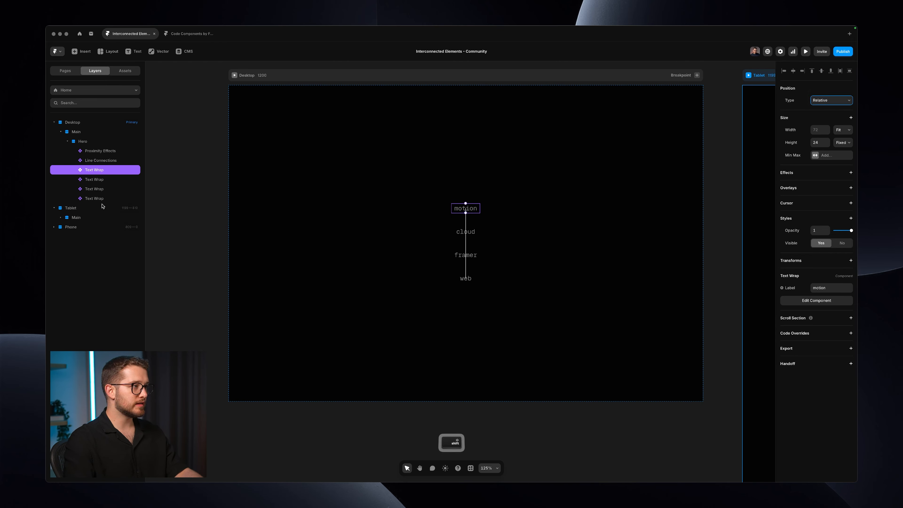
shift+click(103, 207)
click(110, 199)
shift+click(107, 170)
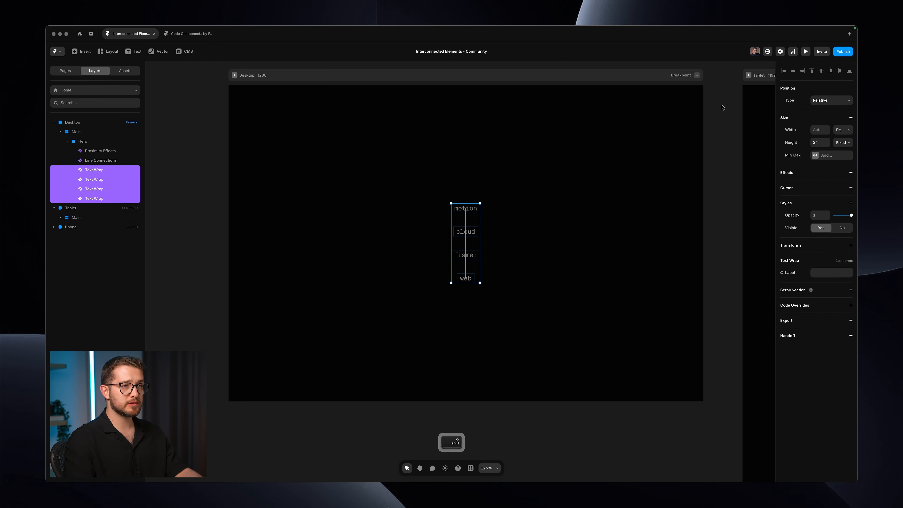
click(825, 101)
click(823, 93)
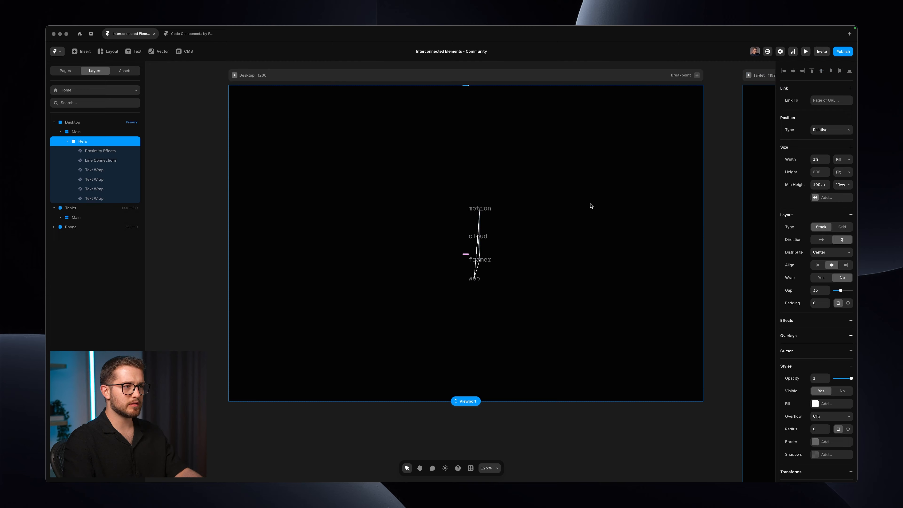
Step: Move "cloud" to about 199 px from the Hero's left edge and "framer" to about 836 px left, 324 px top
super+click(474, 234)
drag(471, 233, 311, 232)
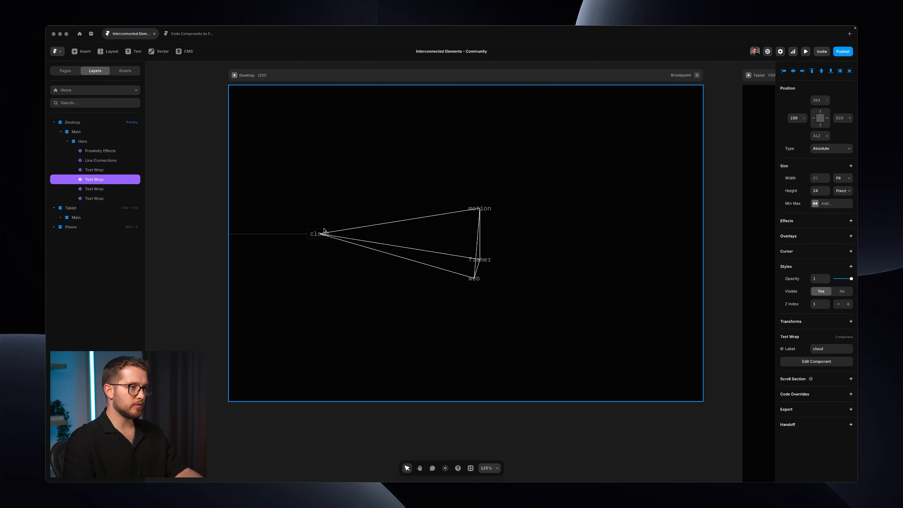
super+click(482, 260)
drag(482, 259, 575, 218)
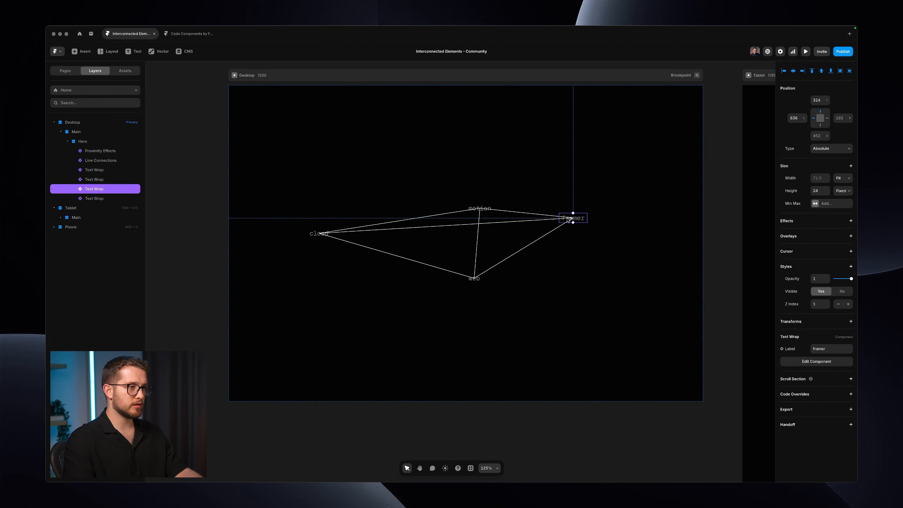
Step: Move "web" down to about 187 px from the Hero's bottom edge and "motion" up and to the right, above "framer"
super+click(473, 282)
drag(473, 283, 484, 335)
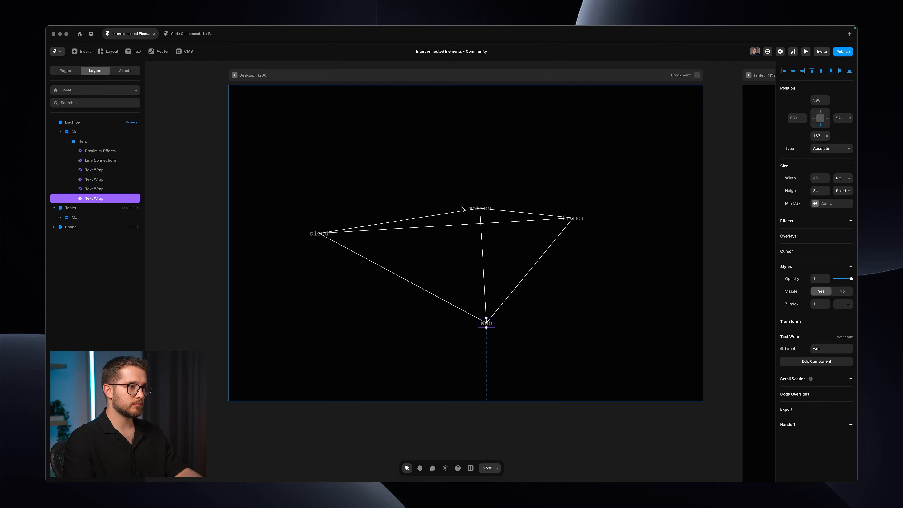
super+click(479, 208)
drag(479, 209, 524, 182)
click(602, 170)
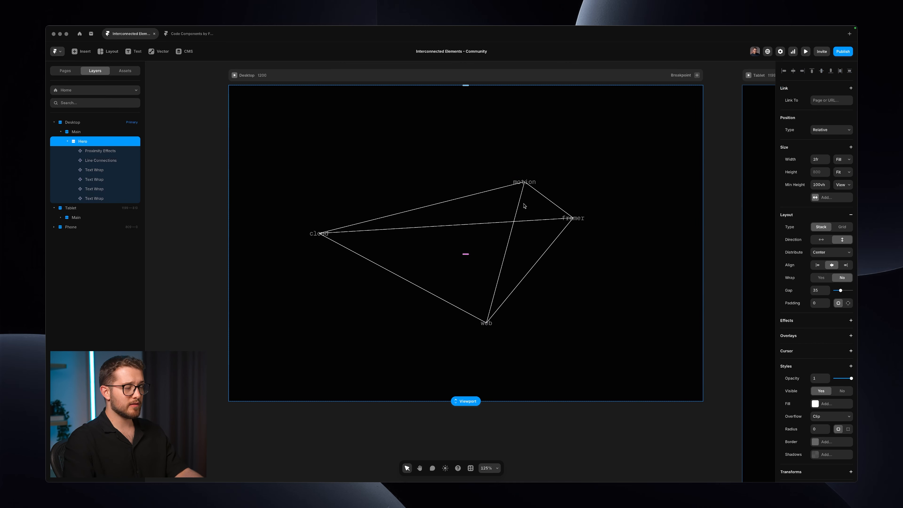
Step: Switch the Line Connections mode to Closer and set its Count to 2
scroll(524, 206, up, 5)
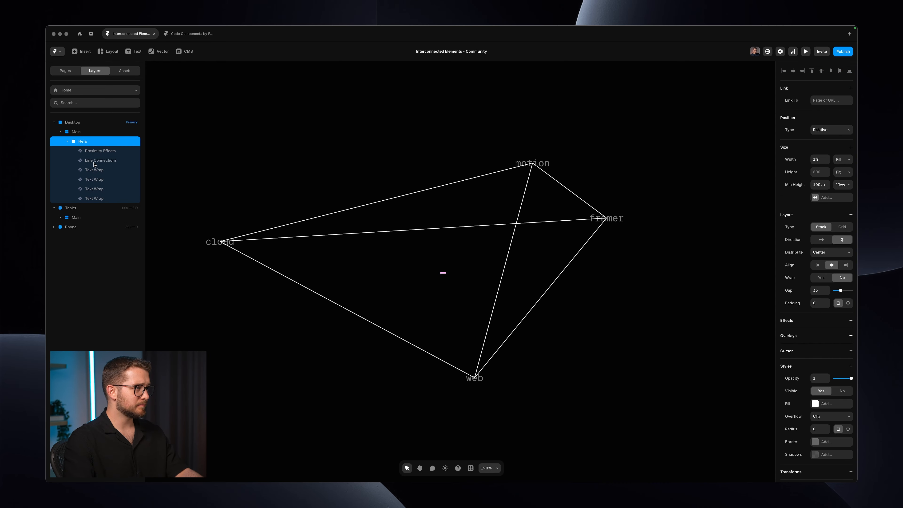
click(102, 162)
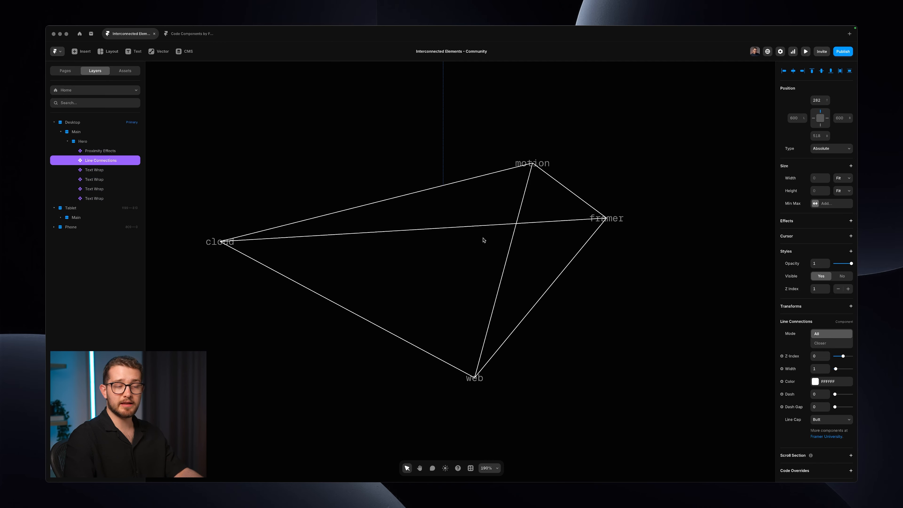
scroll(602, 321, left, 1)
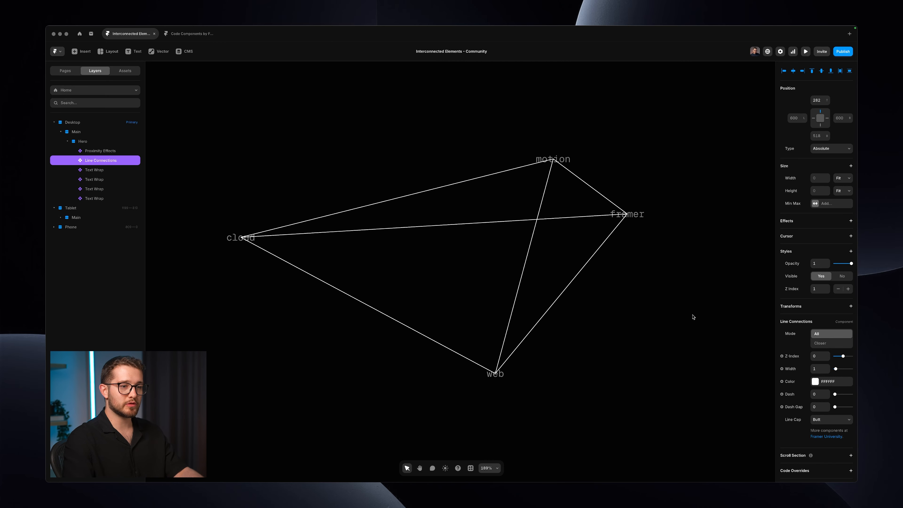
scroll(821, 343, down, 2)
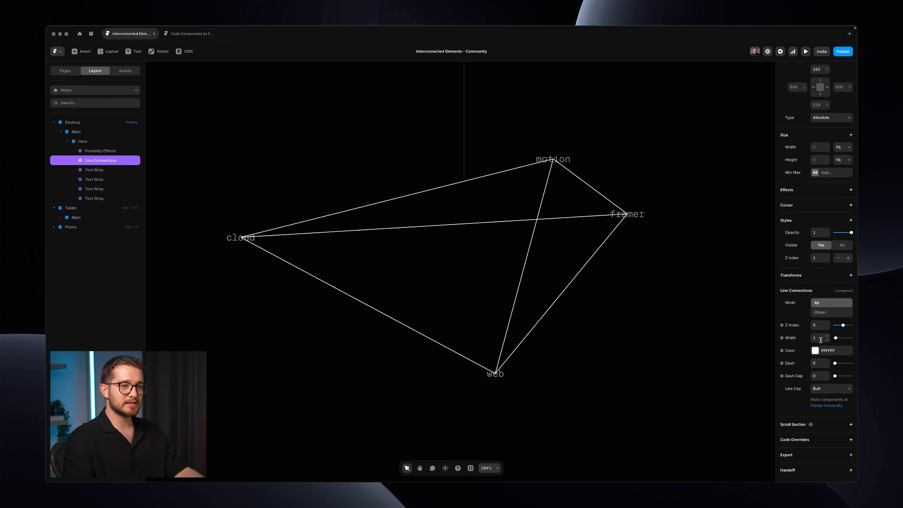
click(821, 312)
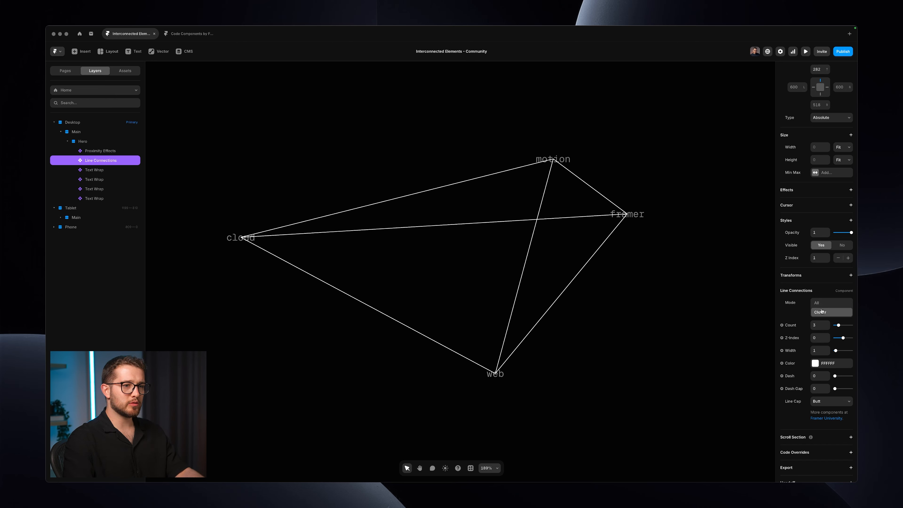
click(825, 327)
click(825, 327)
click(827, 322)
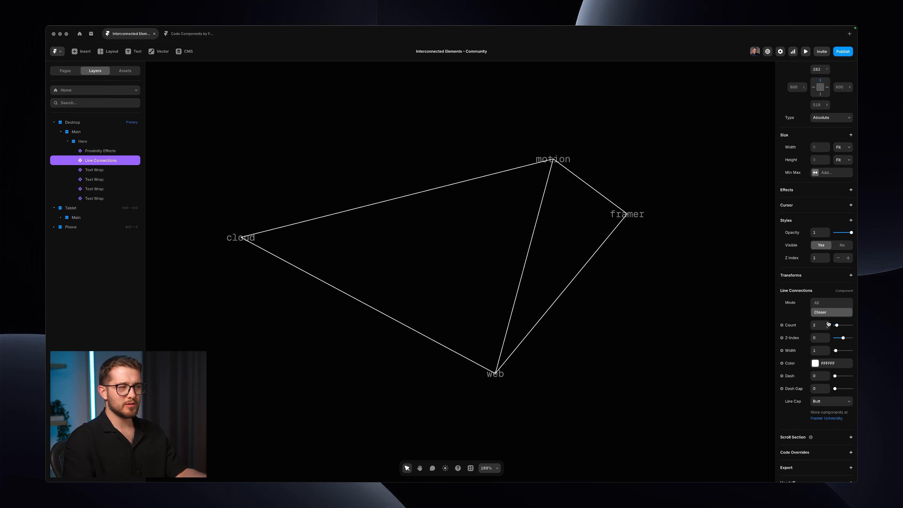
Step: Try a Z-Index of -1 on the Line Connections component and restore it to 0
click(827, 340)
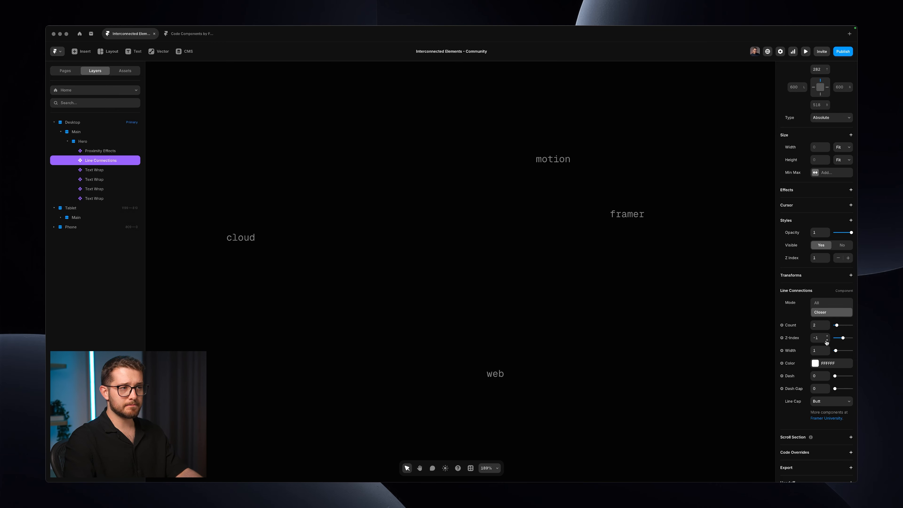
click(827, 336)
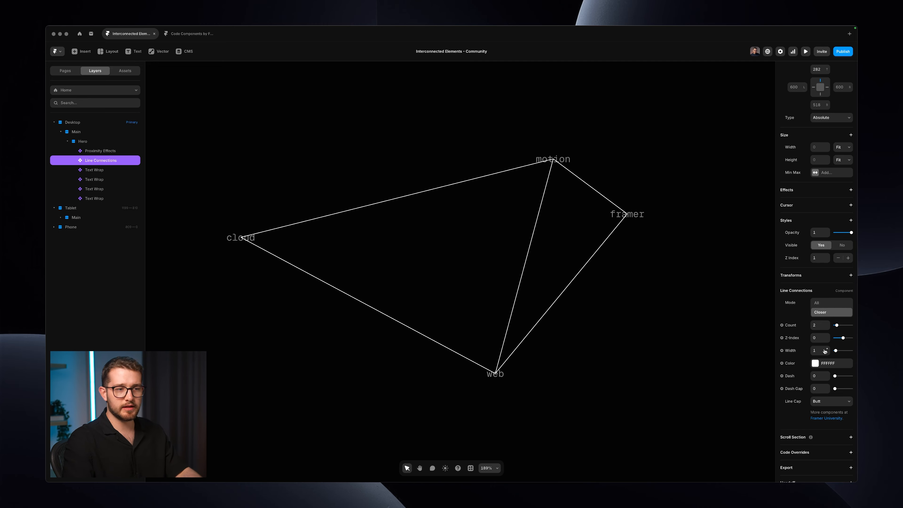
Step: Check the line shade in the "Words shuffle" reference video and set the Line Connections color to dark gray 242424
click(816, 362)
key(super+Tab)
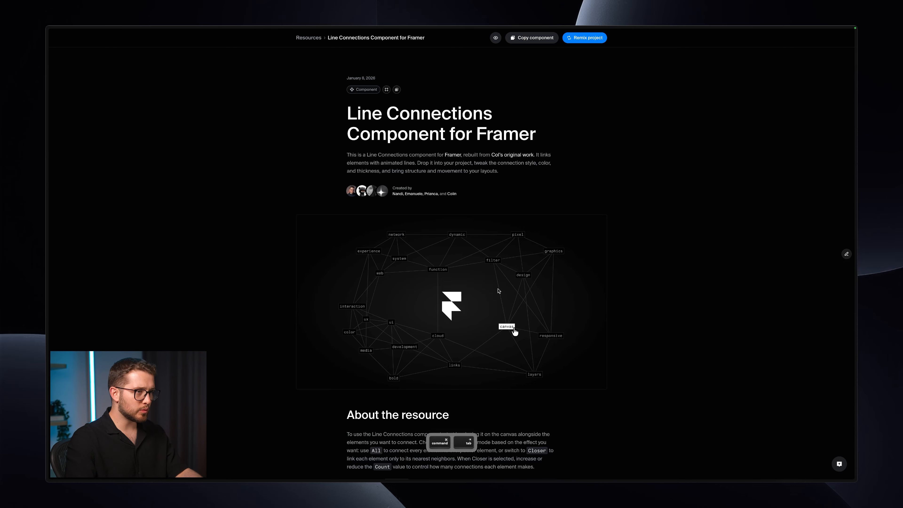
key(super+Tab)
key(super+Tab)
key(super+alt+Down)
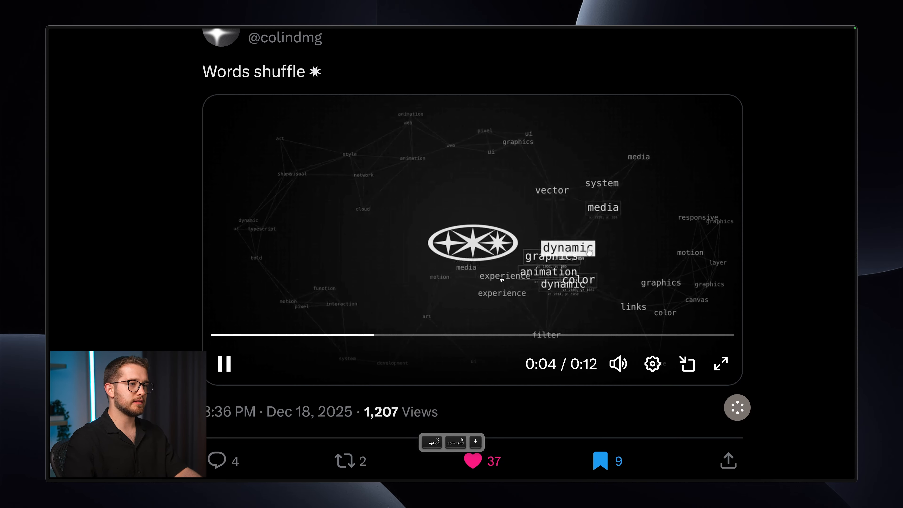
key(super+Tab)
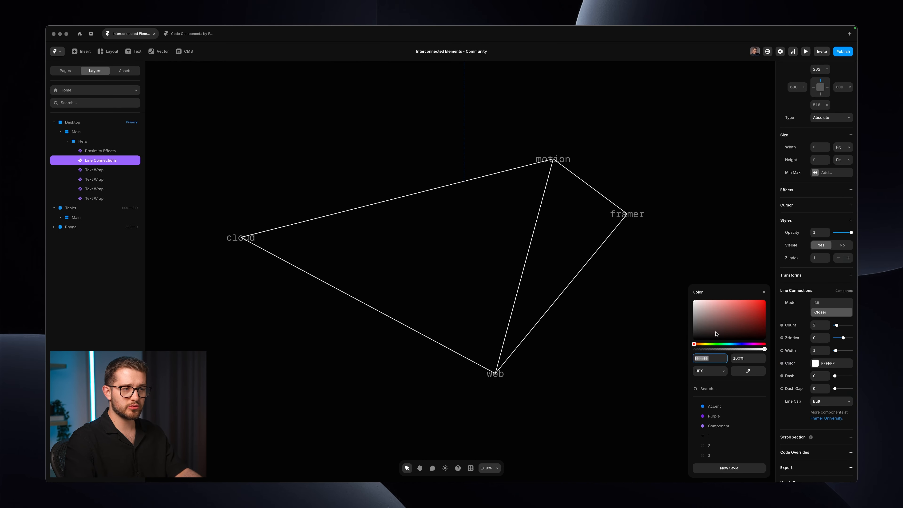
drag(714, 329, 679, 341)
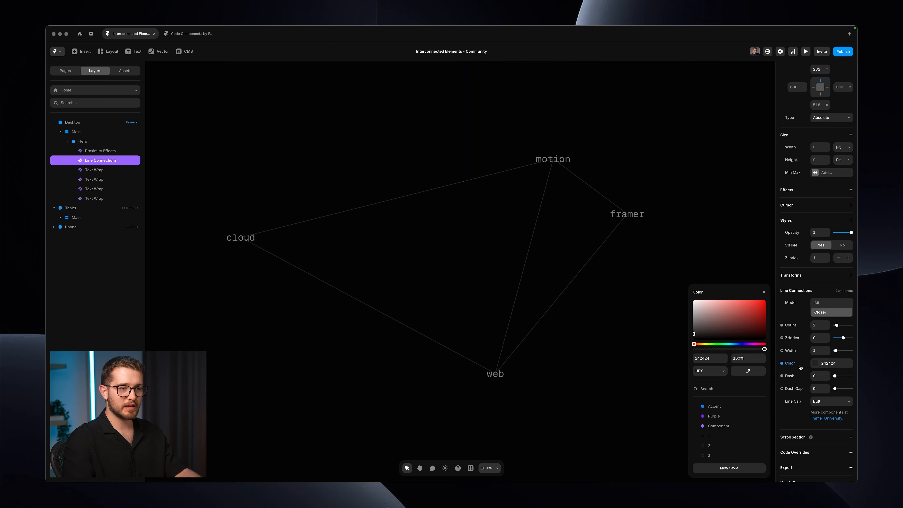
Step: Make the connection lines dashed with Dash set to 10 and Dash Gap set to 10
click(822, 373)
key(shift+Up)
key(shift+Up)
key(shift+Up)
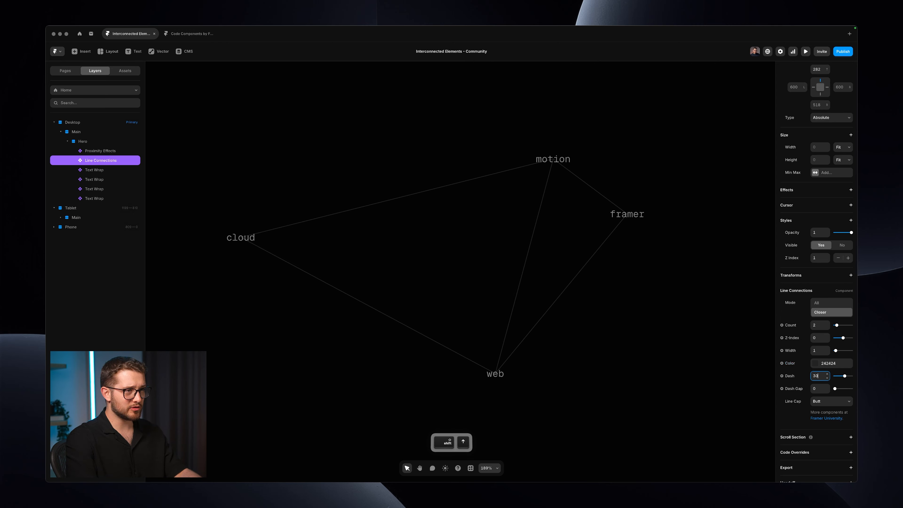
click(819, 388)
key(shift+Up)
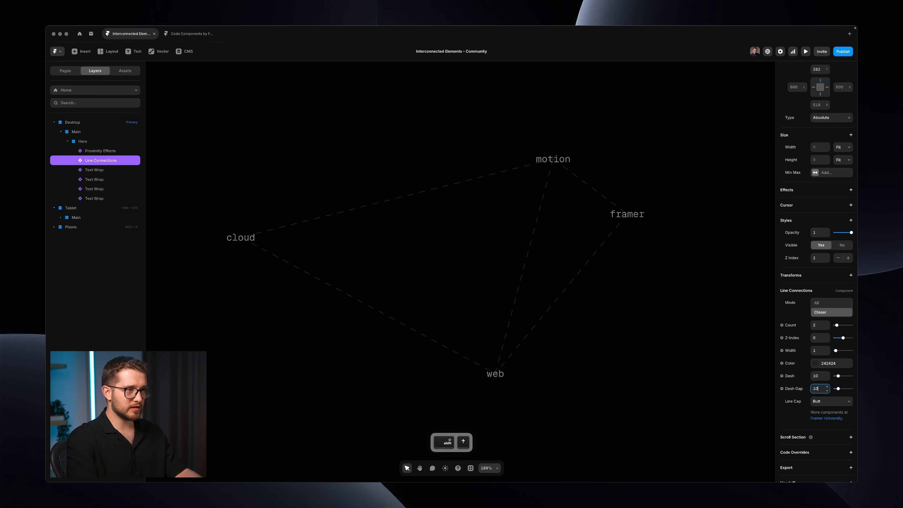
Step: Lighten the Line Connections color slightly to 2B2B2B
click(822, 363)
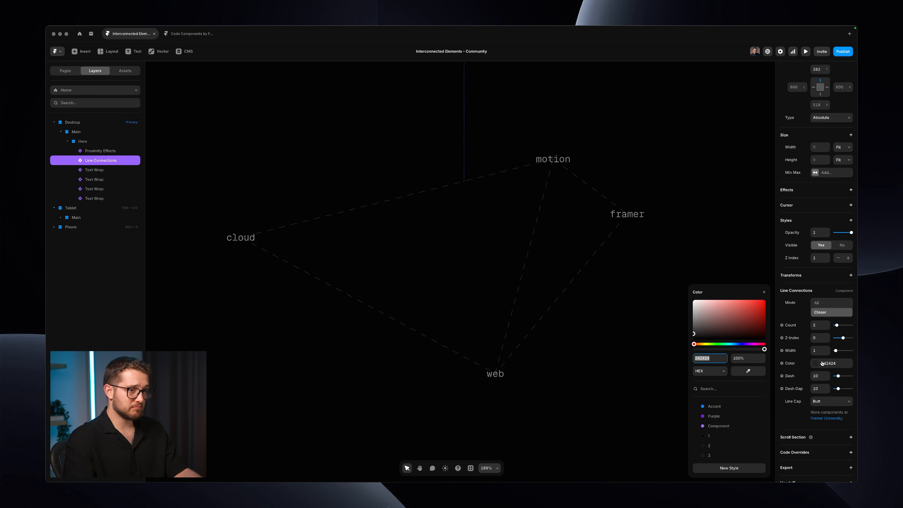
drag(693, 334, 693, 333)
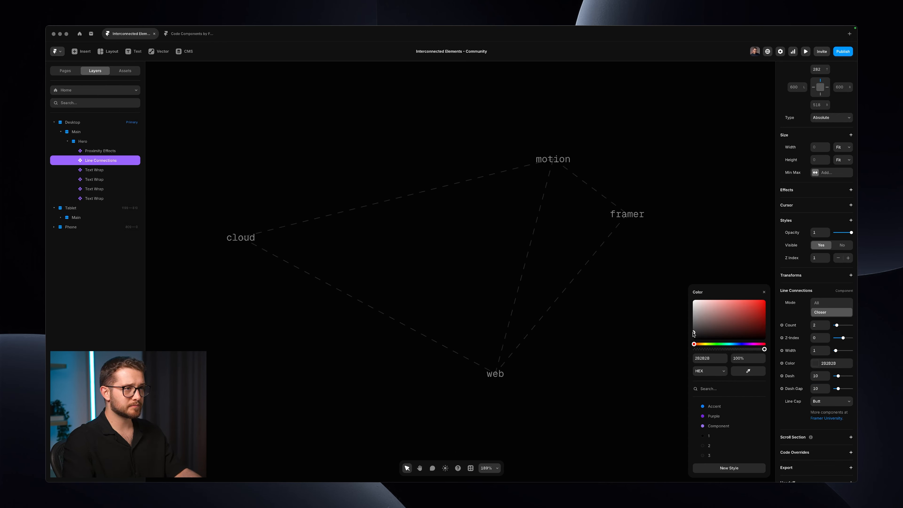
click(725, 259)
Step: Preview the page to test how the dashed lines follow the moving words, and return to the canvas
key(super+p)
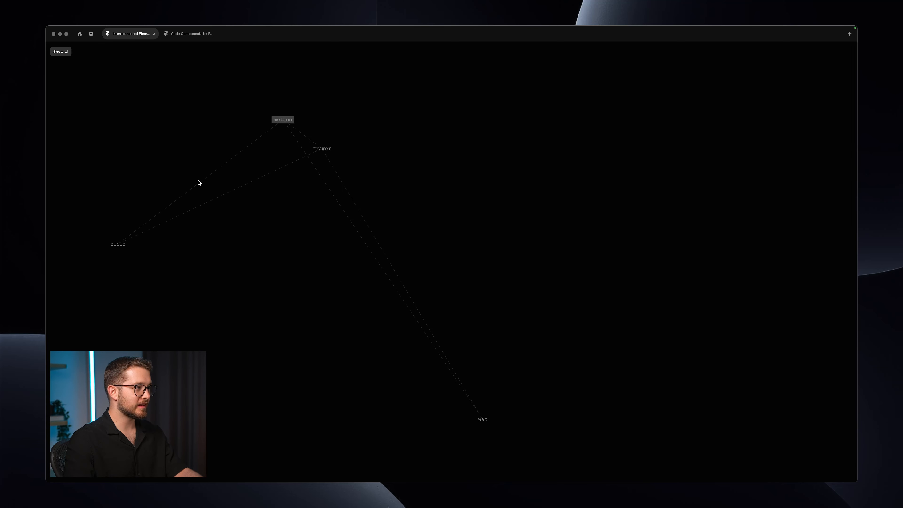
key(Escape)
key(shift+2)
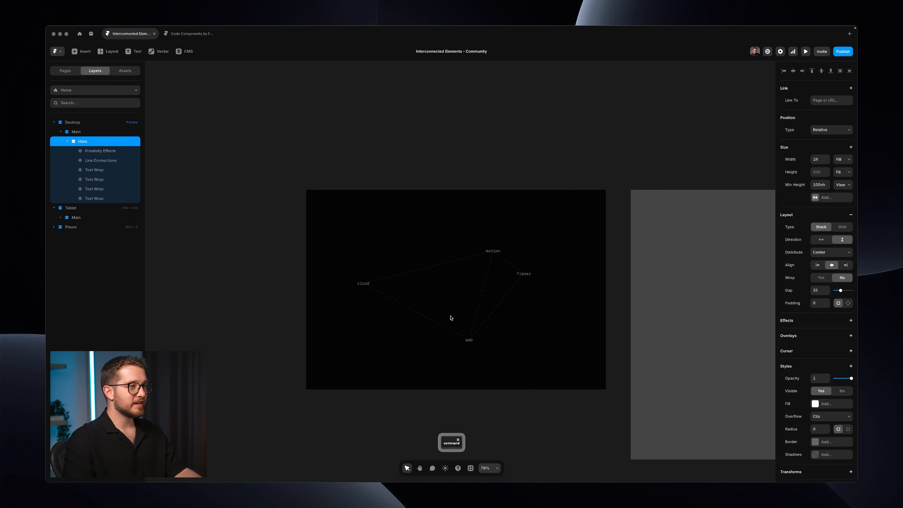
Step: Lighten the Line Connections color to gray 474747 so the dashed lines between the words stand out more
super+click(524, 274)
scroll(523, 277, up, 5)
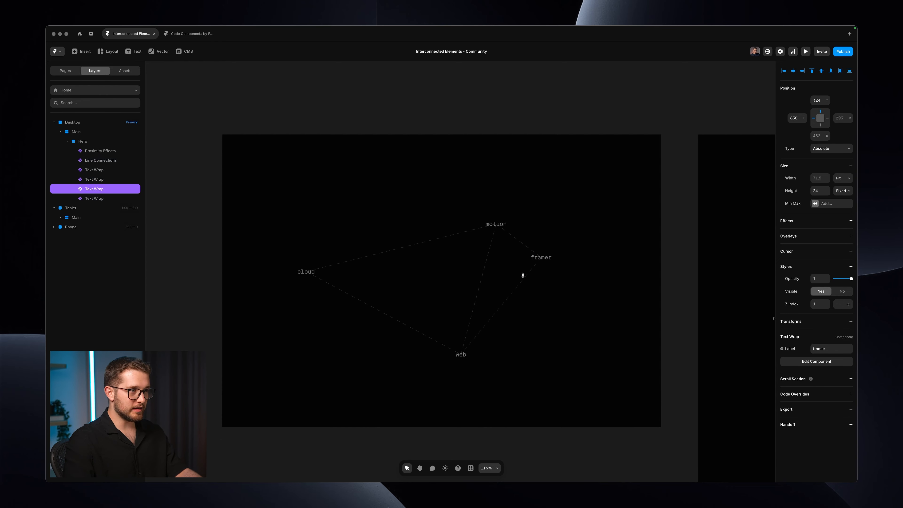
click(87, 161)
click(825, 363)
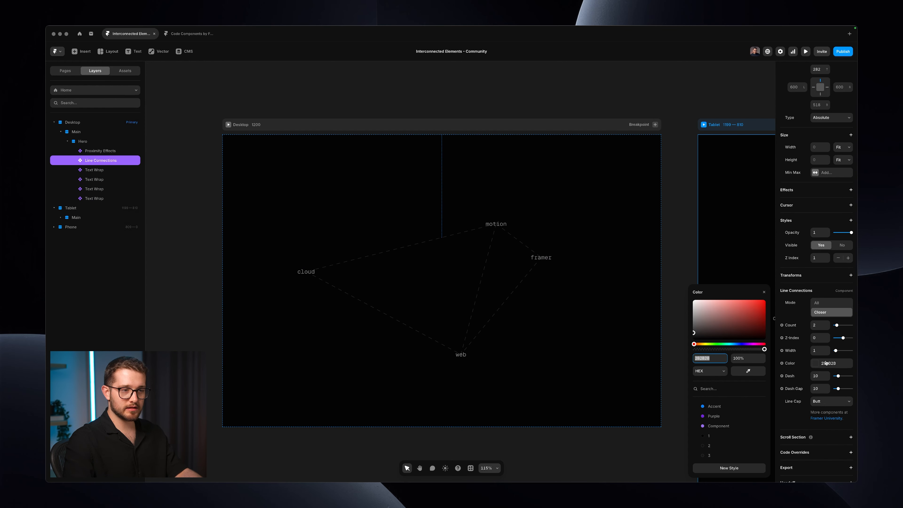
drag(694, 333, 694, 329)
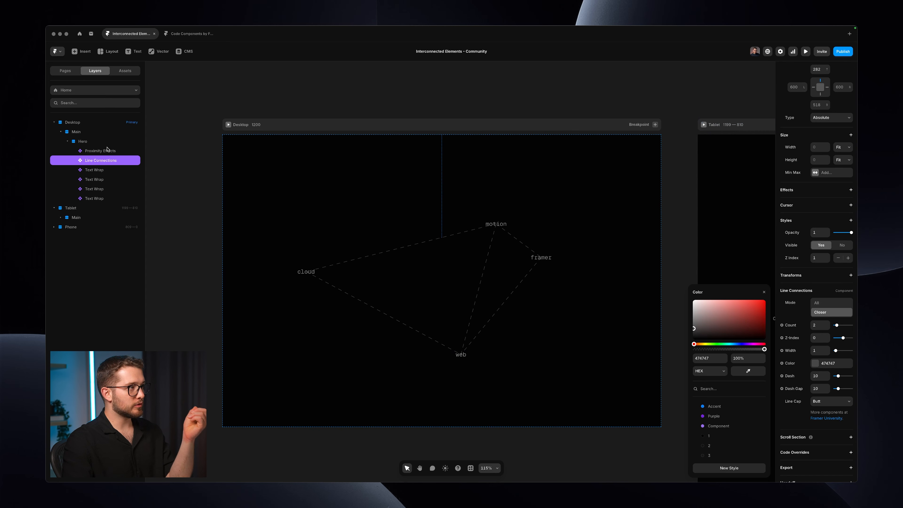
Step: Set the Proximity Effects influence to 600 px, preview the hover behavior, and compare it with the "Words shuffle" reference video
click(100, 151)
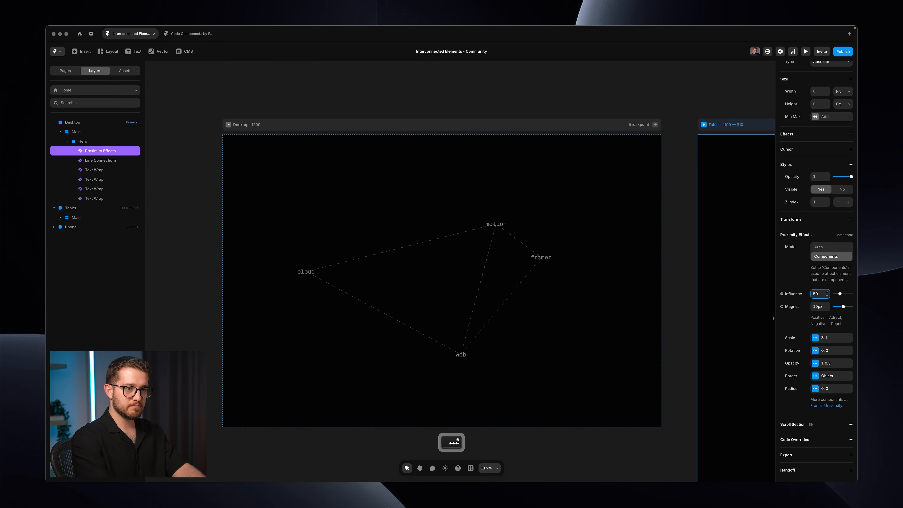
key(super+p)
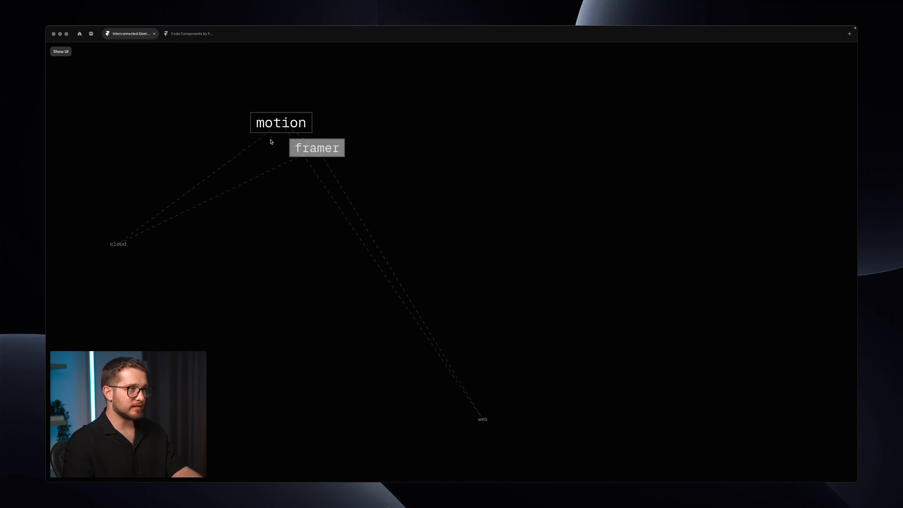
key(Escape)
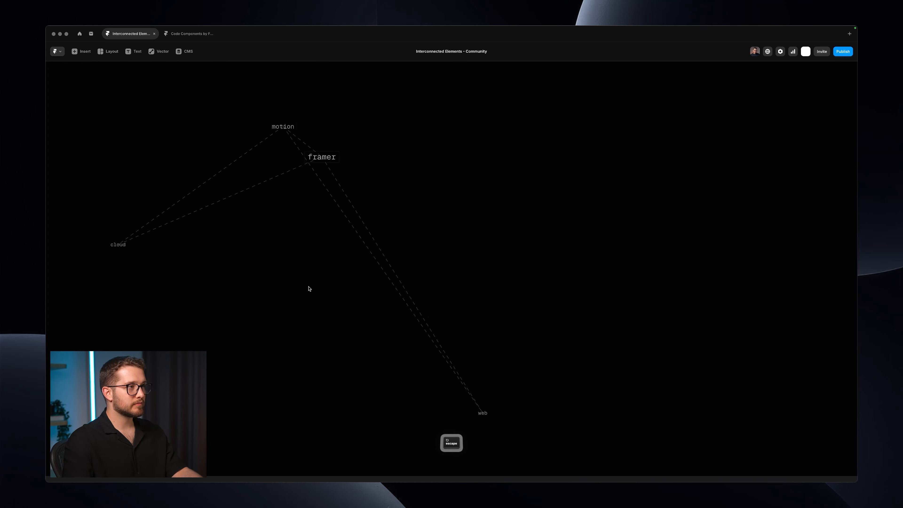
key(super+Tab)
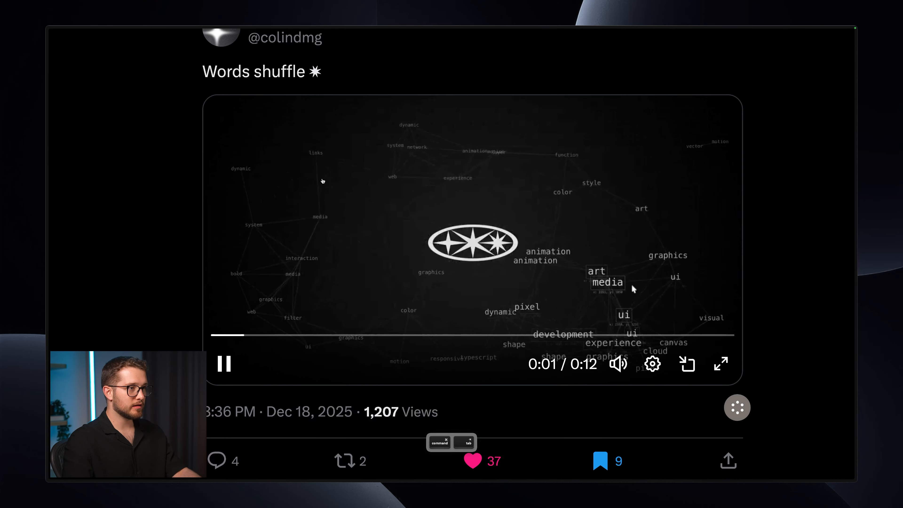
key(super+Tab)
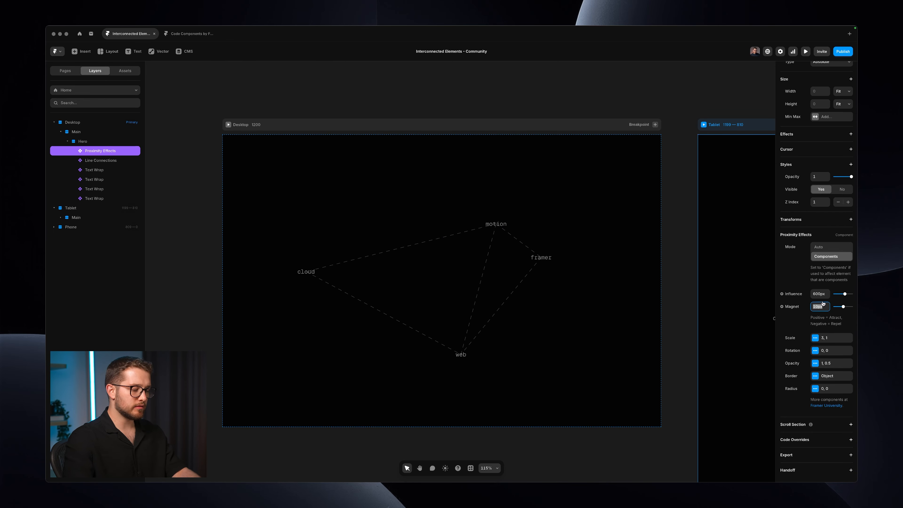
Step: Set the Proximity Effects magnet strength to 20 px, preview how the words react, and return to the canvas
text(20)
key(Return)
key(super+p)
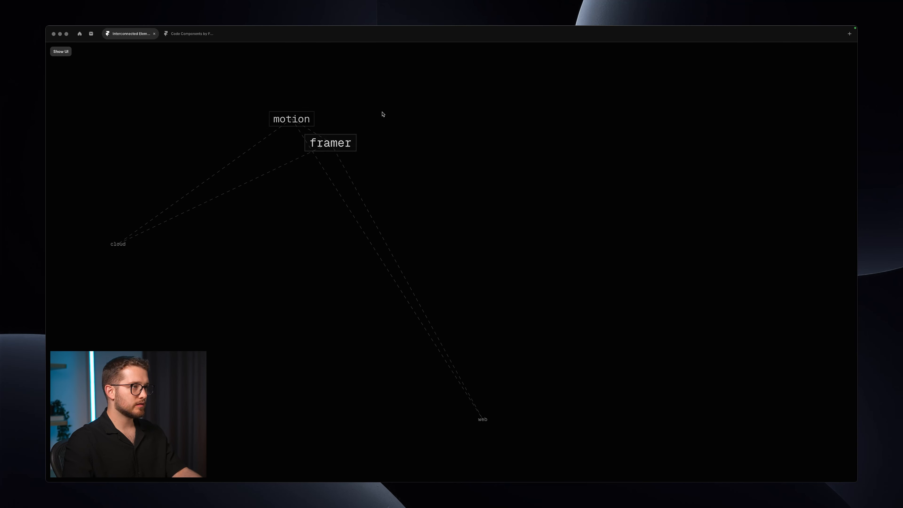
key(Escape)
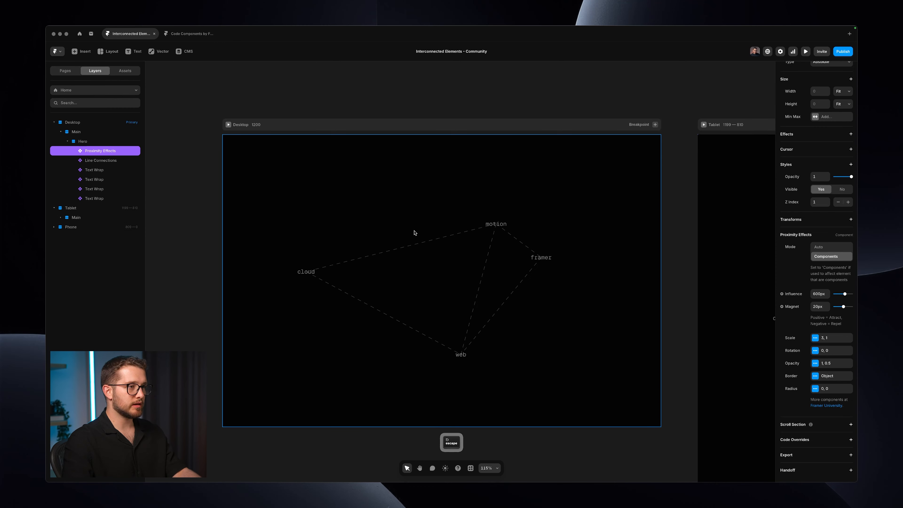
Step: Duplicate the "motion" Text Wrap four times and spread the copies among the other words in the desktop hero
super+click(489, 232)
super+click(495, 225)
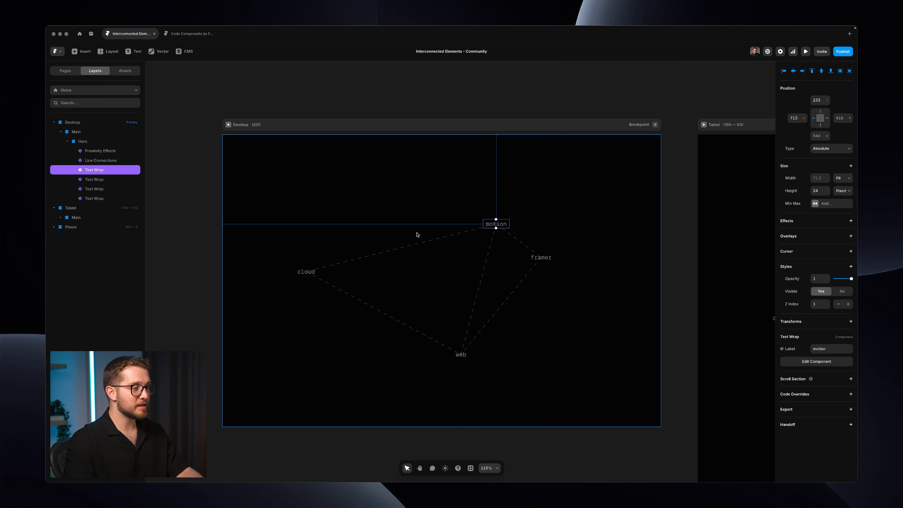
key(alt)
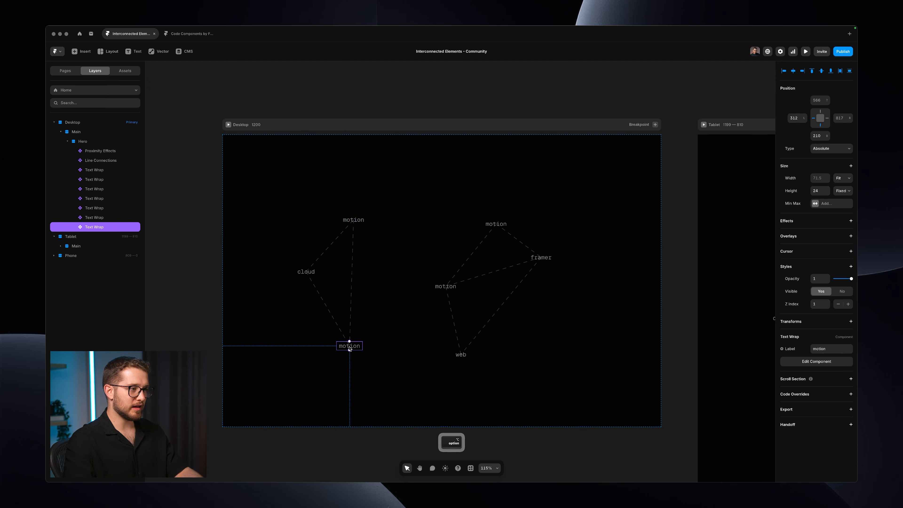
super+click(451, 224)
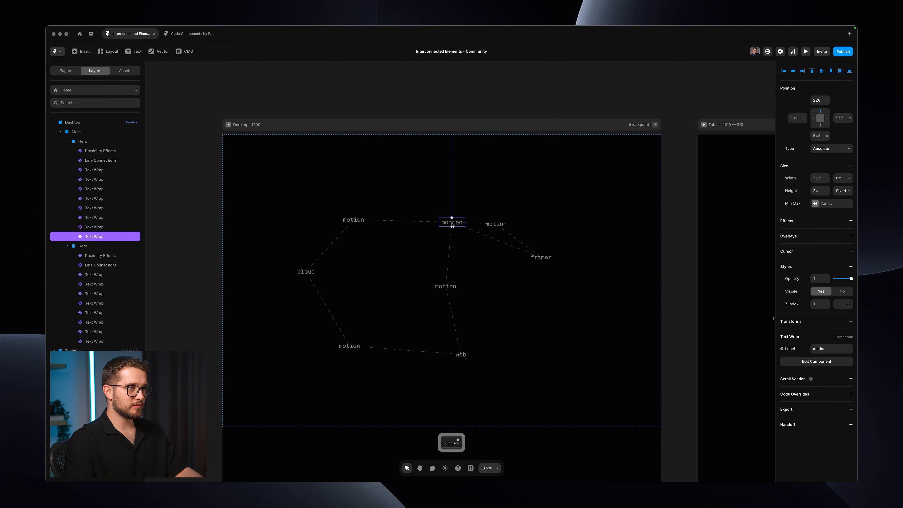